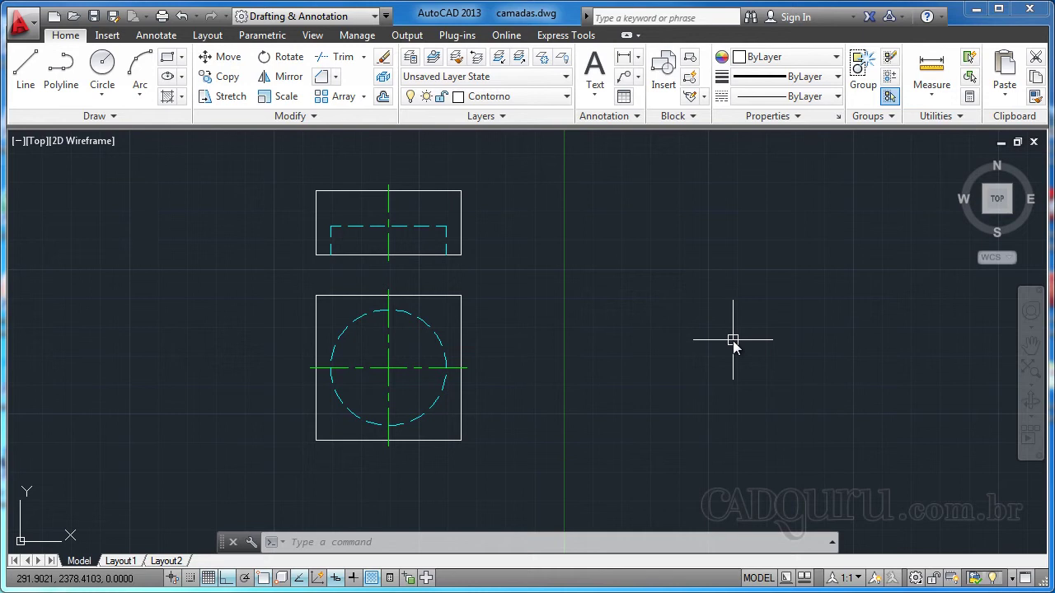
Create a new layer named Corte in the layer manager.
scroll(733, 340, "up", 1)
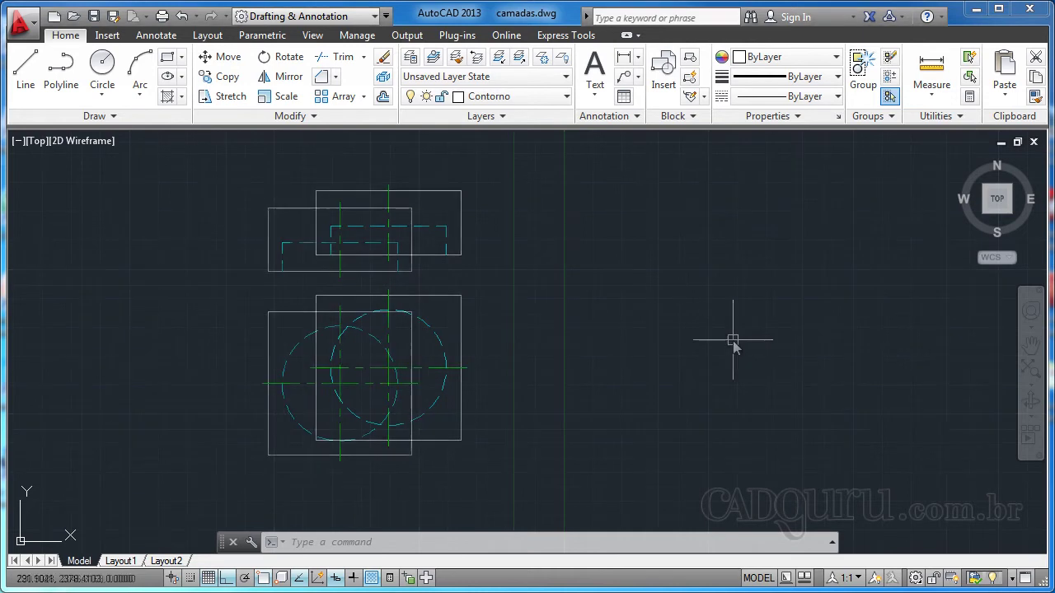
scroll(733, 340, "down", 1)
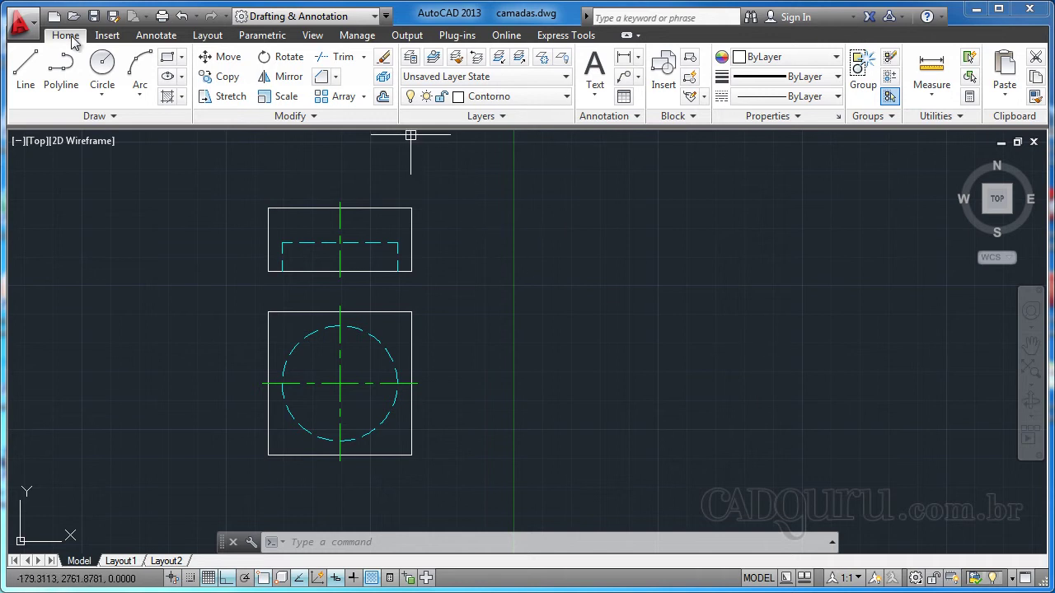
left_click(410, 58)
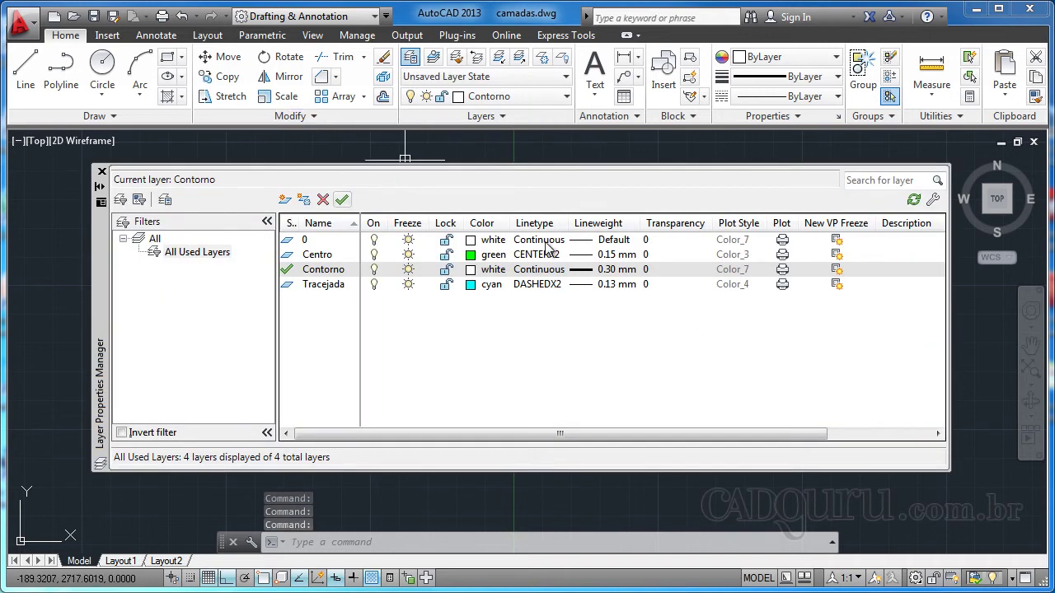
left_click(286, 200)
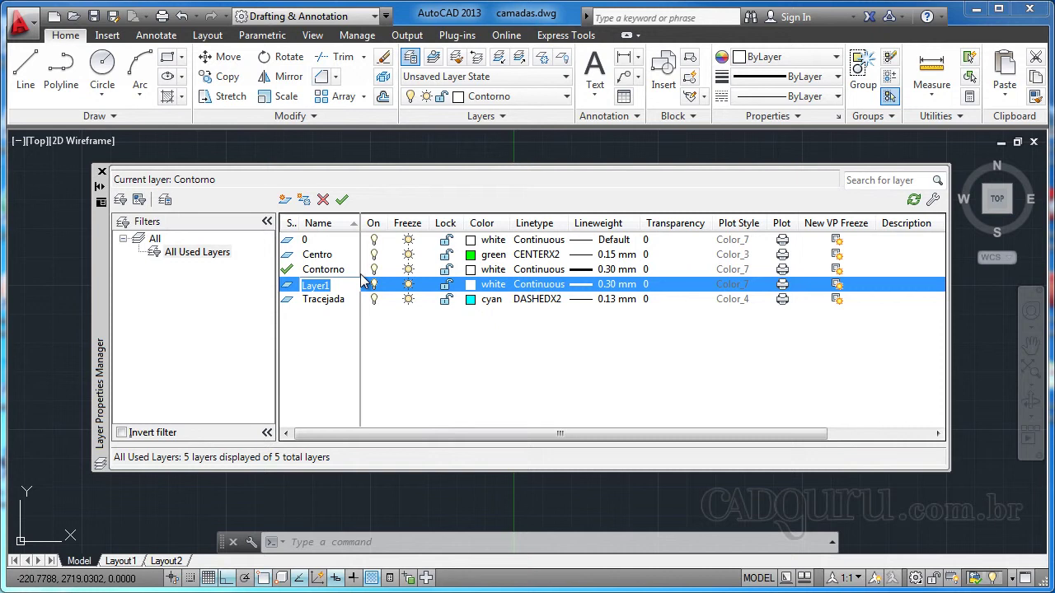
type("Corte")
key("Return")
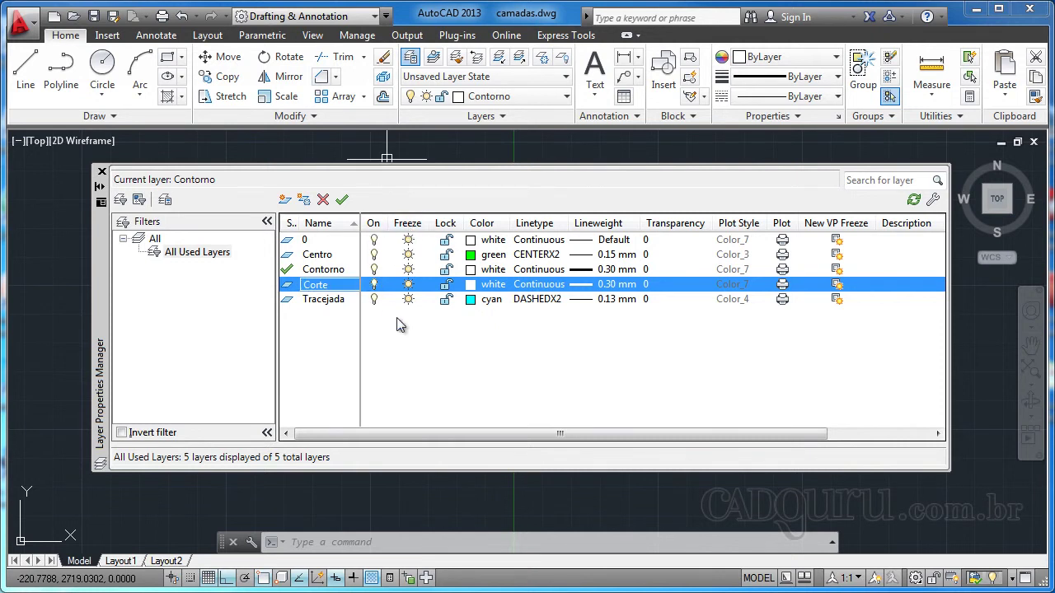
Set the color of layer Corte to magenta, index color 6.
left_click(472, 288)
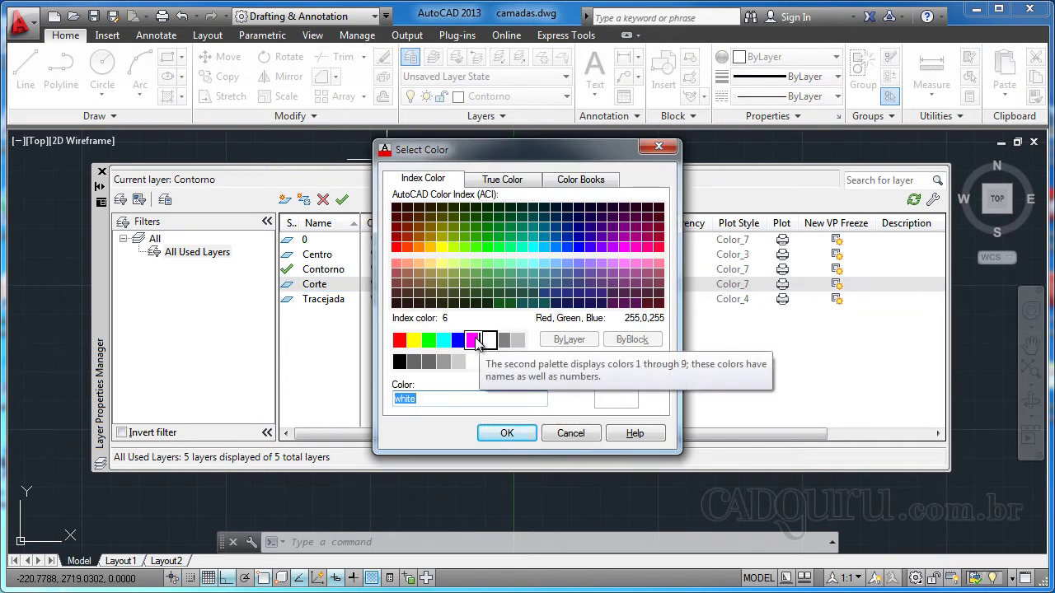
left_click(474, 341)
left_click(503, 434)
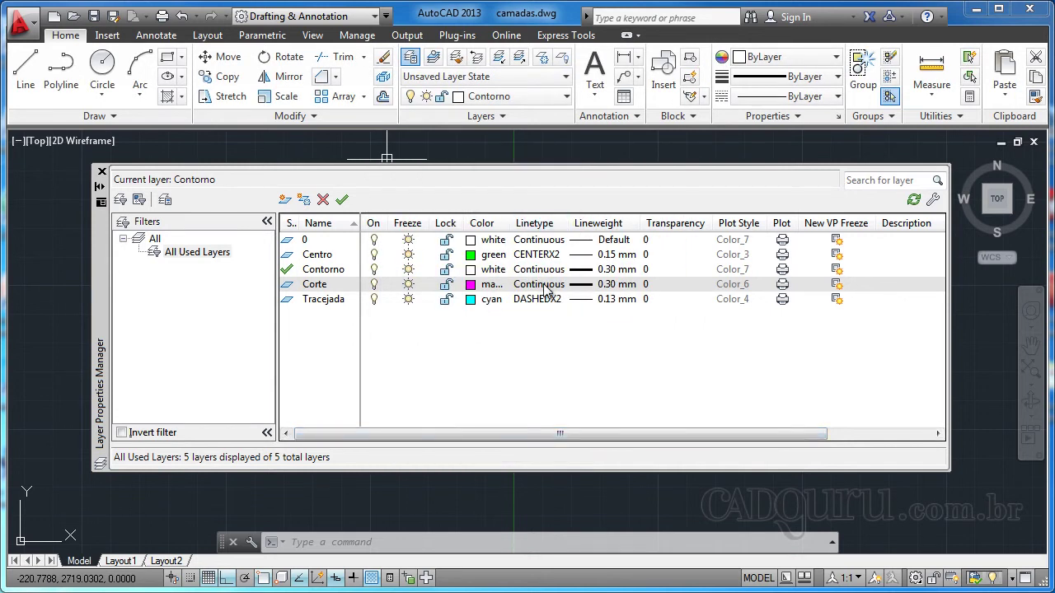
Choose DIVIDEX2 from the loaded linetypes as the linetype for layer Corte.
left_click(543, 288)
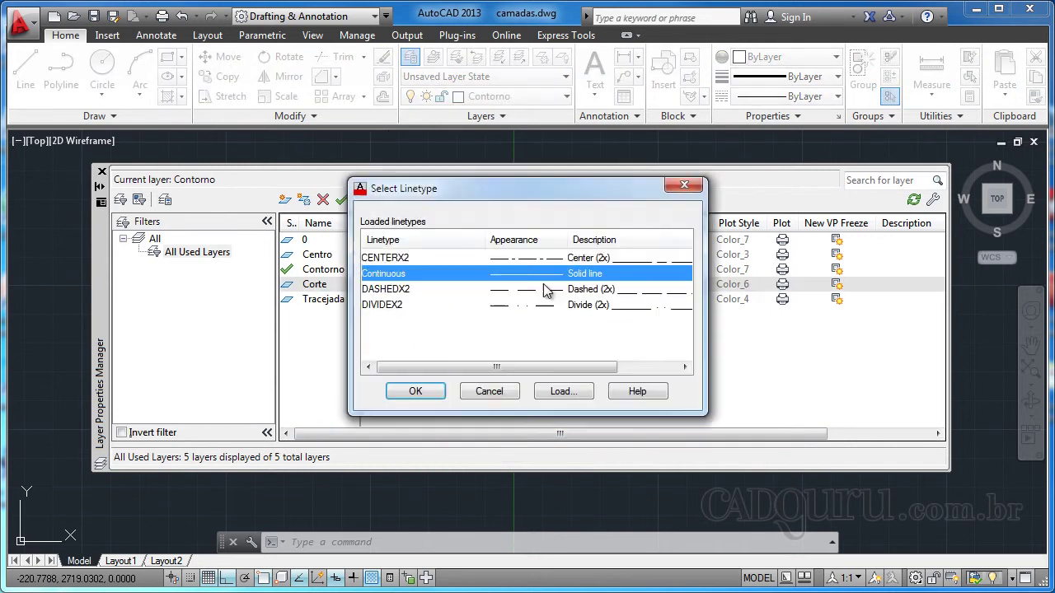
left_click(396, 259)
left_click(398, 275)
left_click(399, 289)
left_click(396, 305)
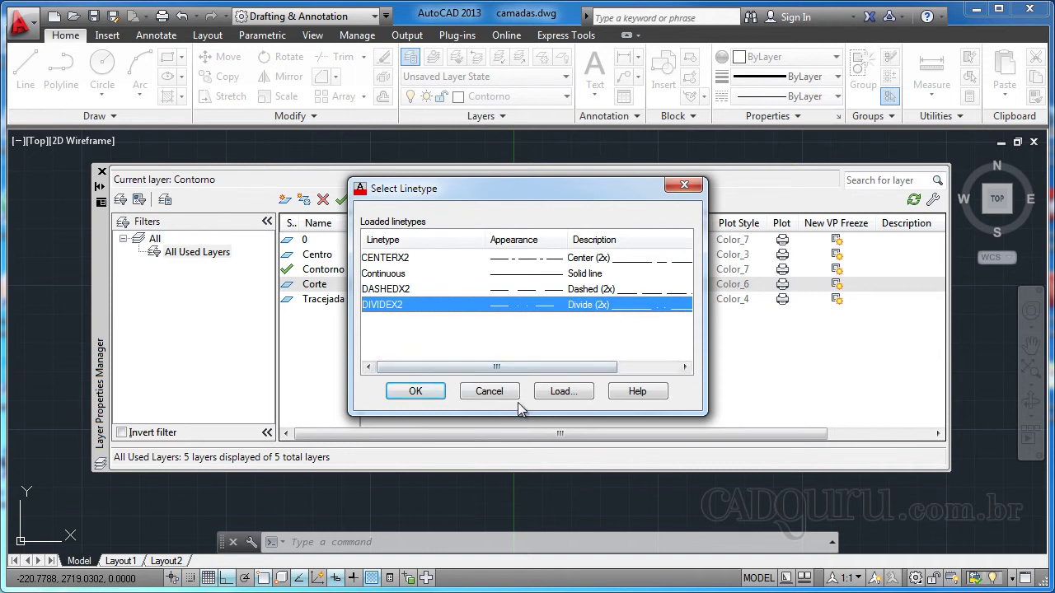
left_click(563, 392)
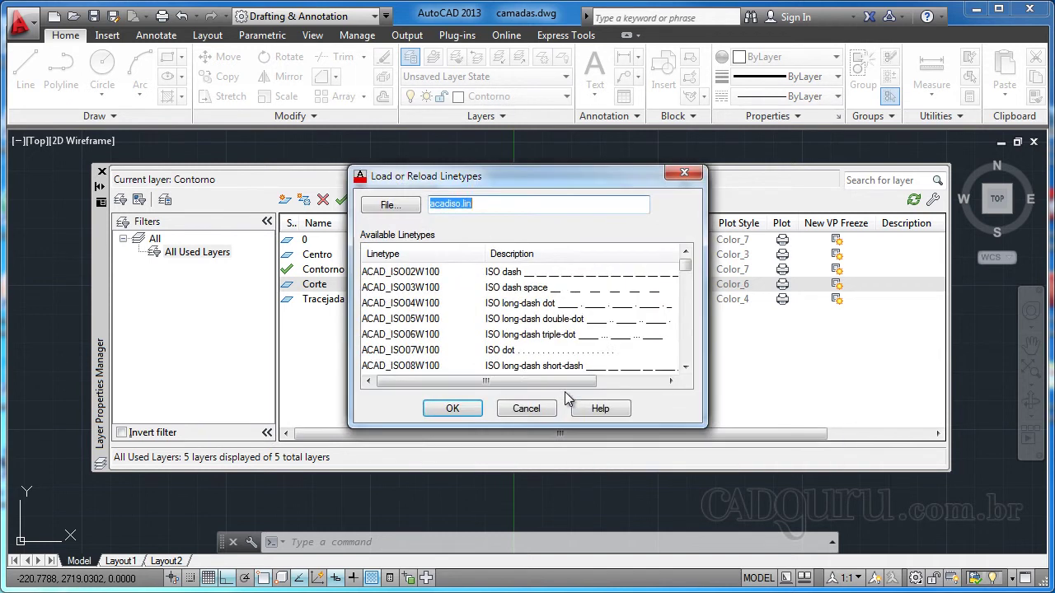
left_click_drag(689, 266, 451, 283)
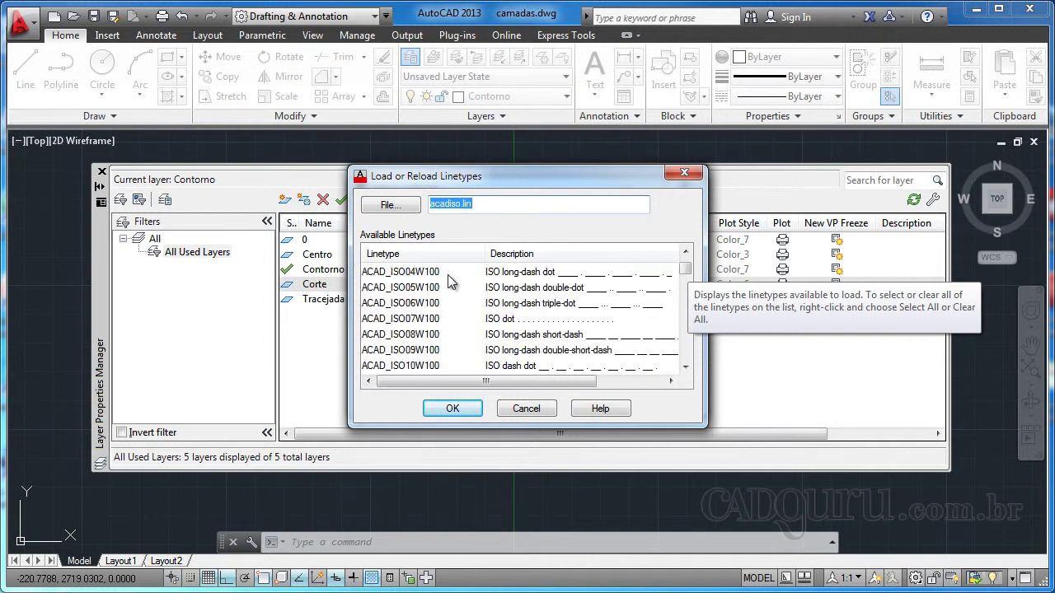
left_click(407, 304)
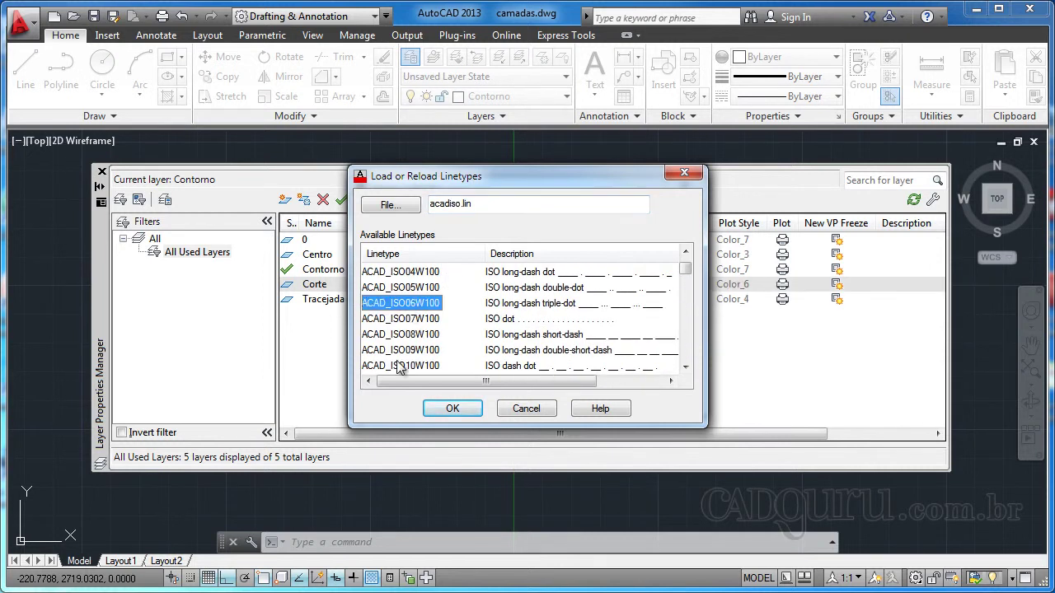
left_click(522, 411)
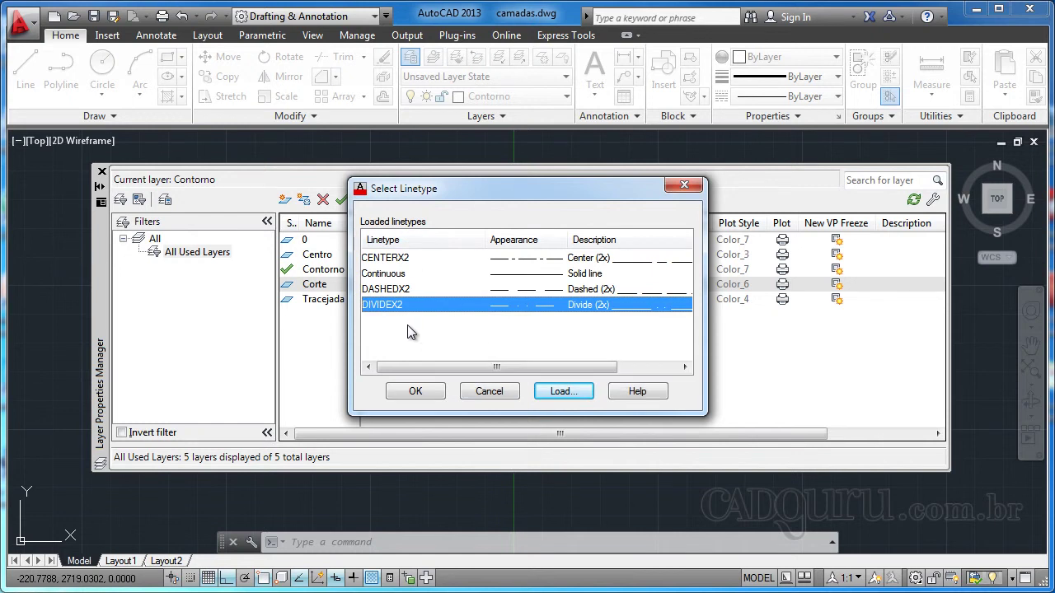
Apply the chosen linetype to layer Corte and set its lineweight to 0.40 mm, closing the layer manager.
left_click(416, 391)
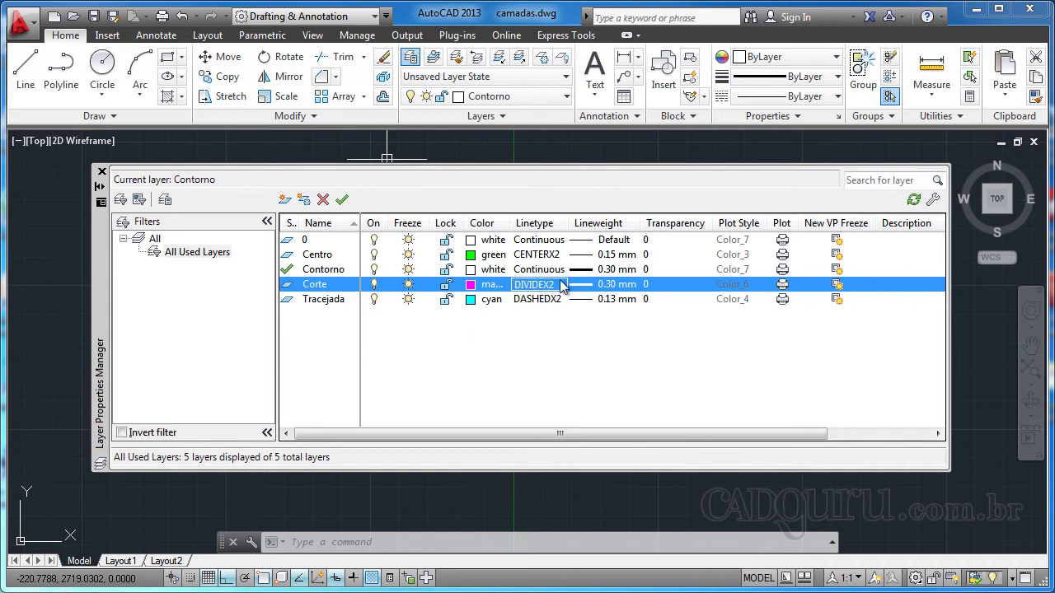
left_click(614, 288)
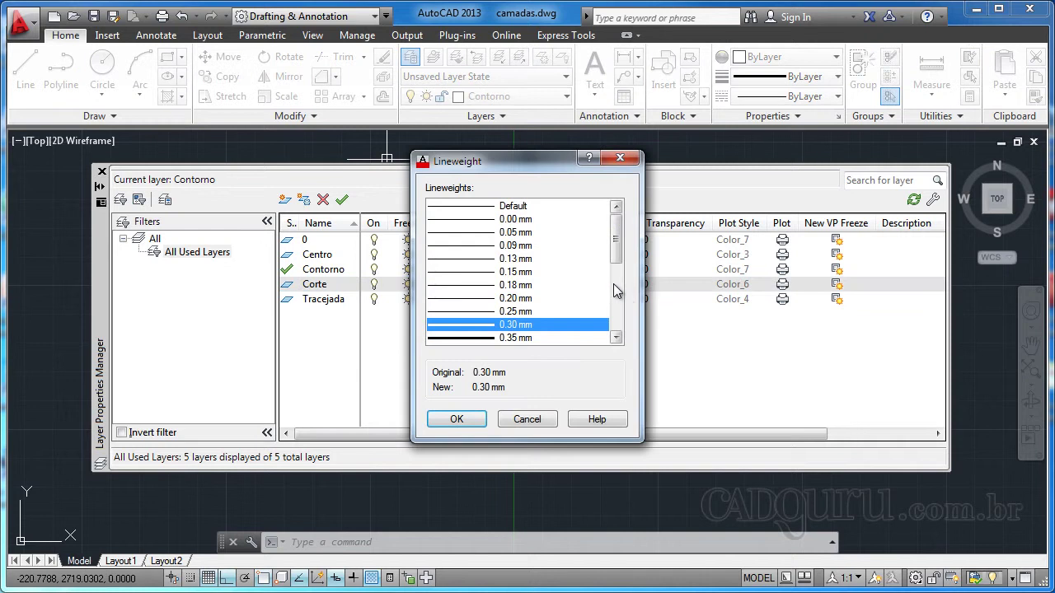
left_click(616, 339)
left_click(615, 339)
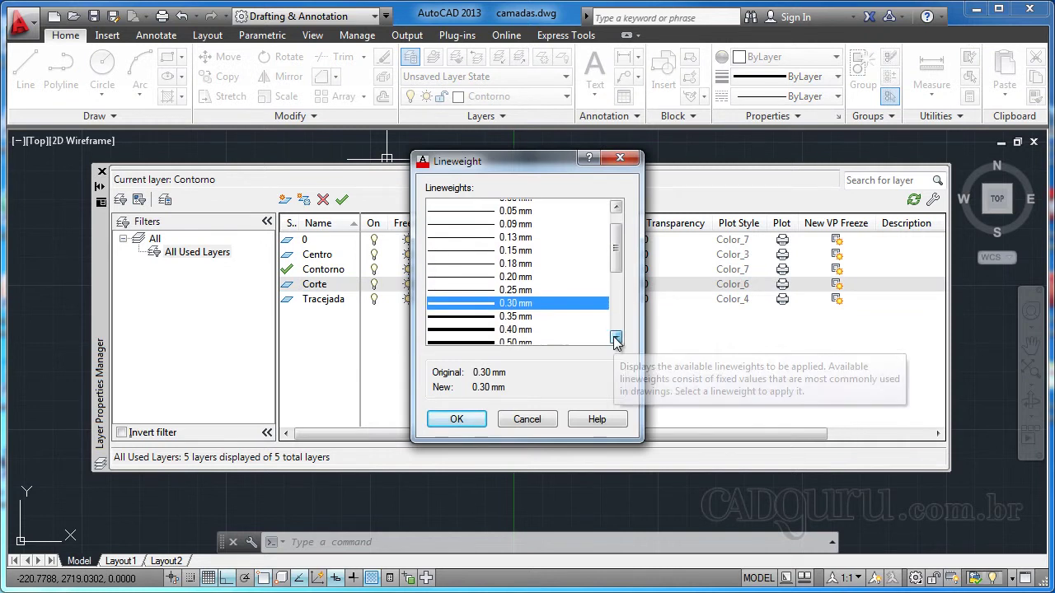
left_click(514, 325)
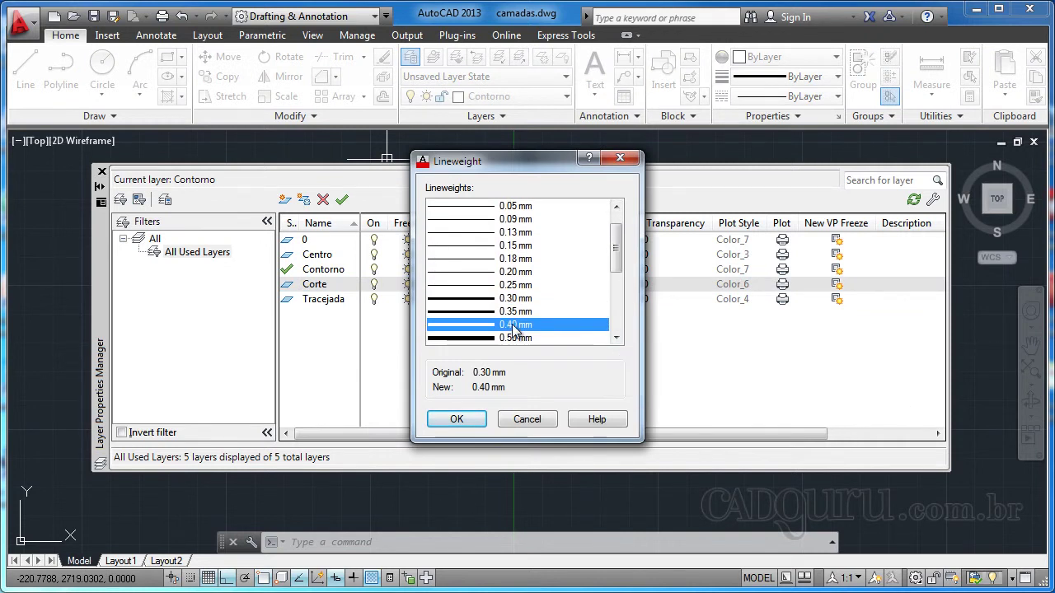
left_click(464, 421)
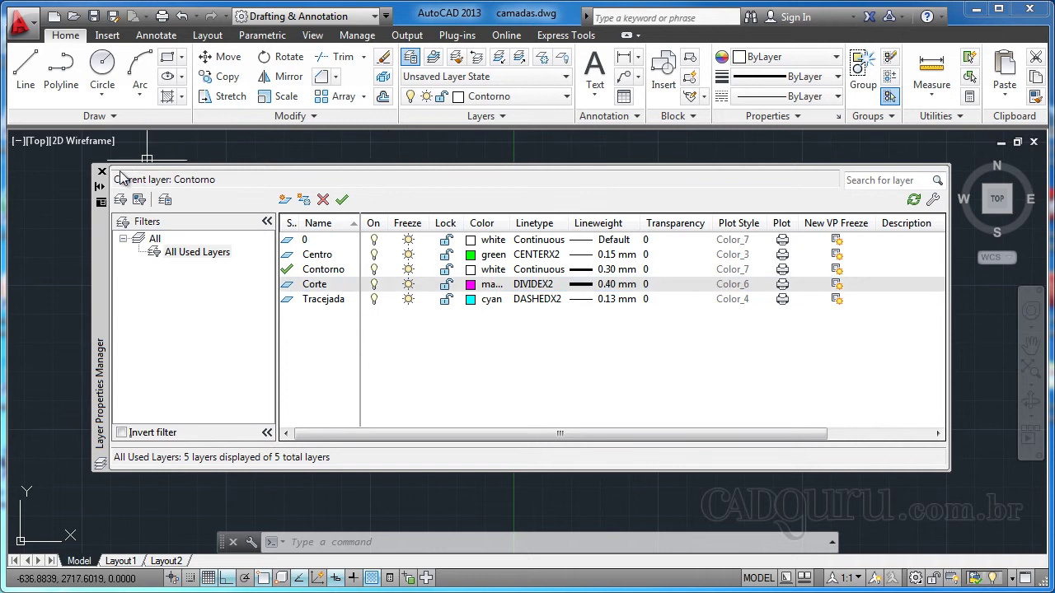
left_click(102, 173)
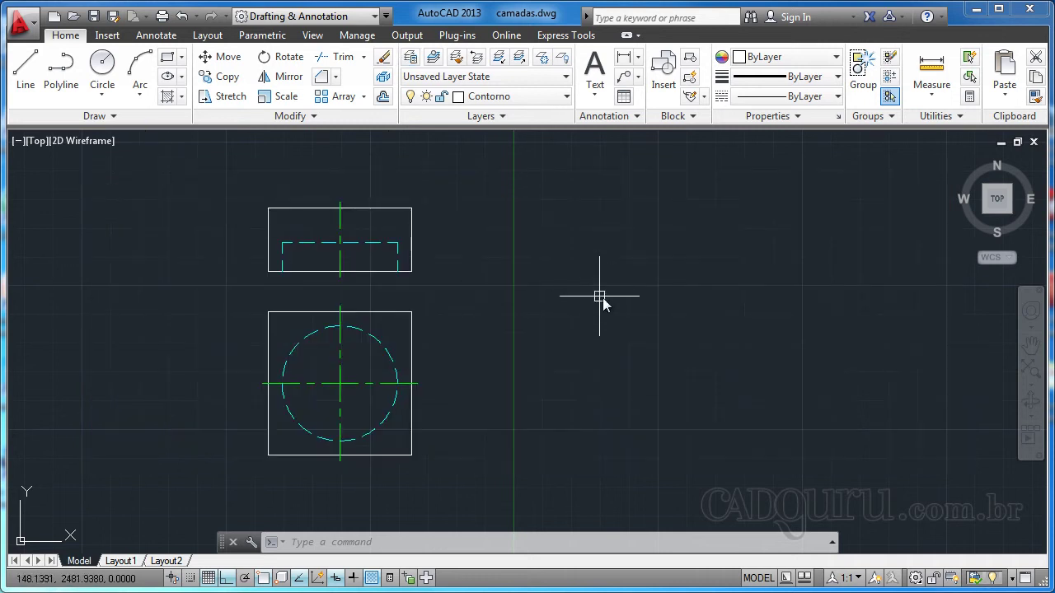
Draw a vertical line just to the right of the two views, spanning slightly more than their combined height.
middle_click_drag(601, 299, 576, 289)
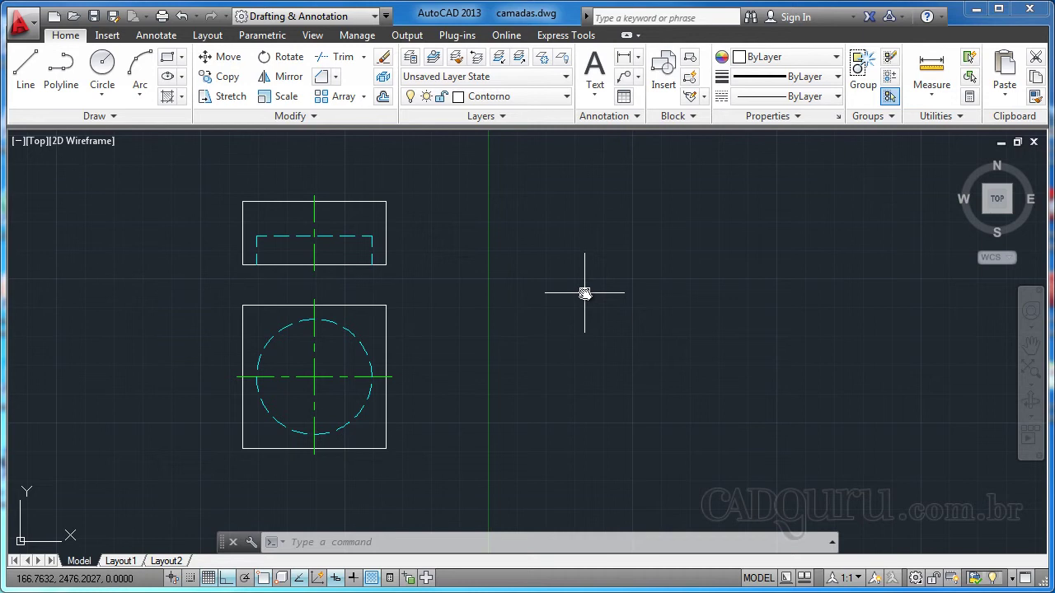
type("l")
key("Return")
left_click(449, 185)
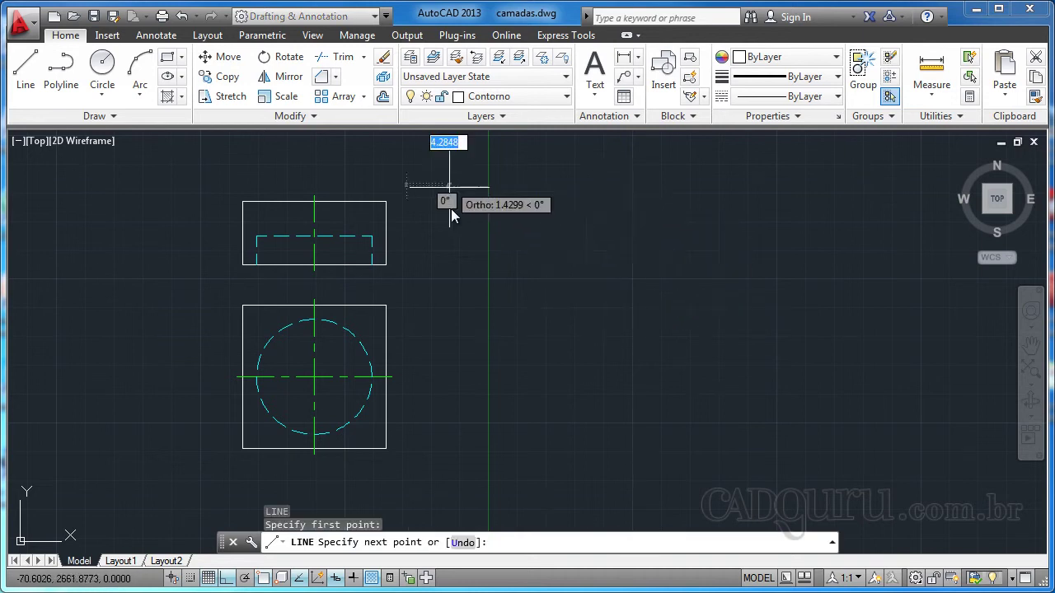
left_click(447, 468)
key("Escape")
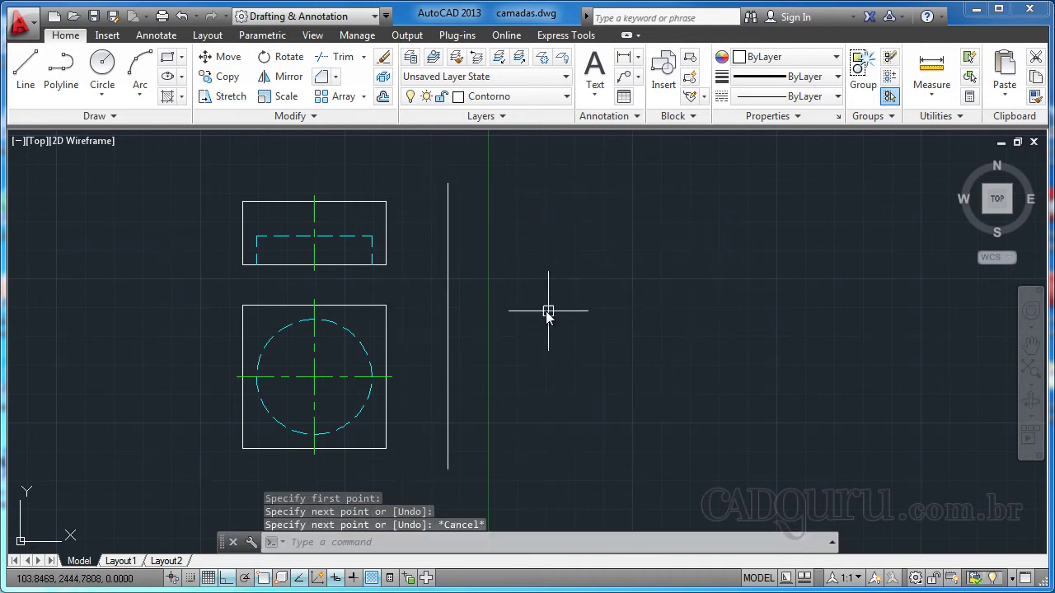
Move the new vertical line from its layer to layer Corte and deselect it.
left_click(448, 307)
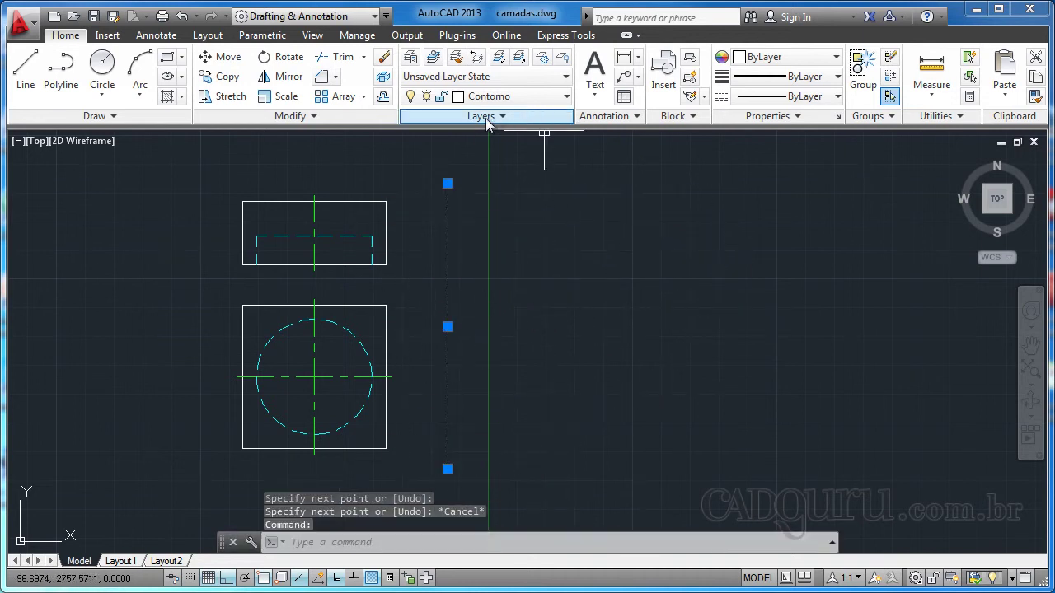
left_click(534, 99)
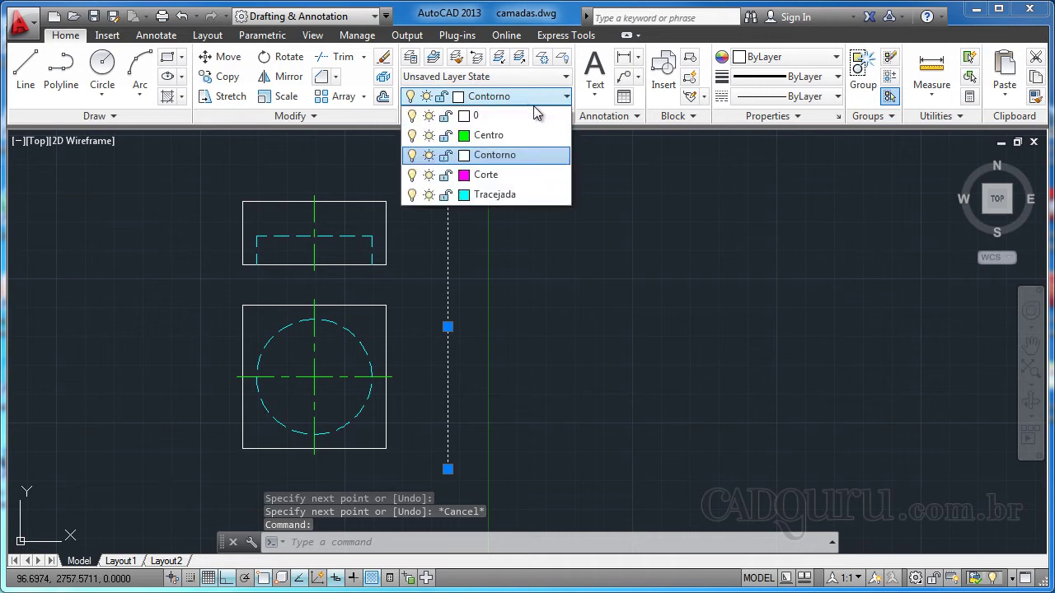
left_click(490, 175)
key("Escape")
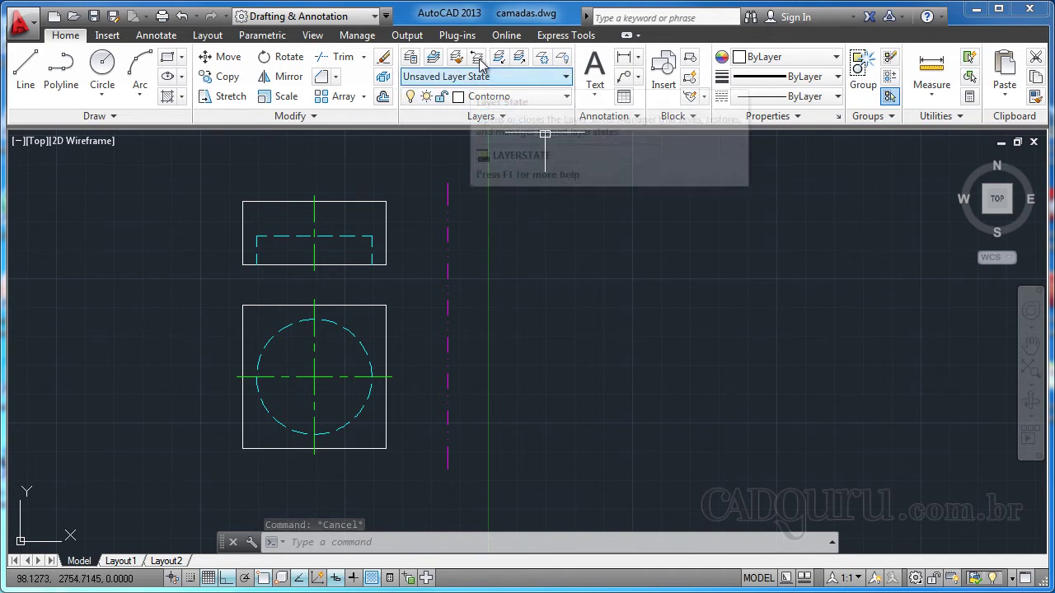
Make Corte the current layer and draw a second vertical line to the right of the first, about equally long.
left_click(485, 97)
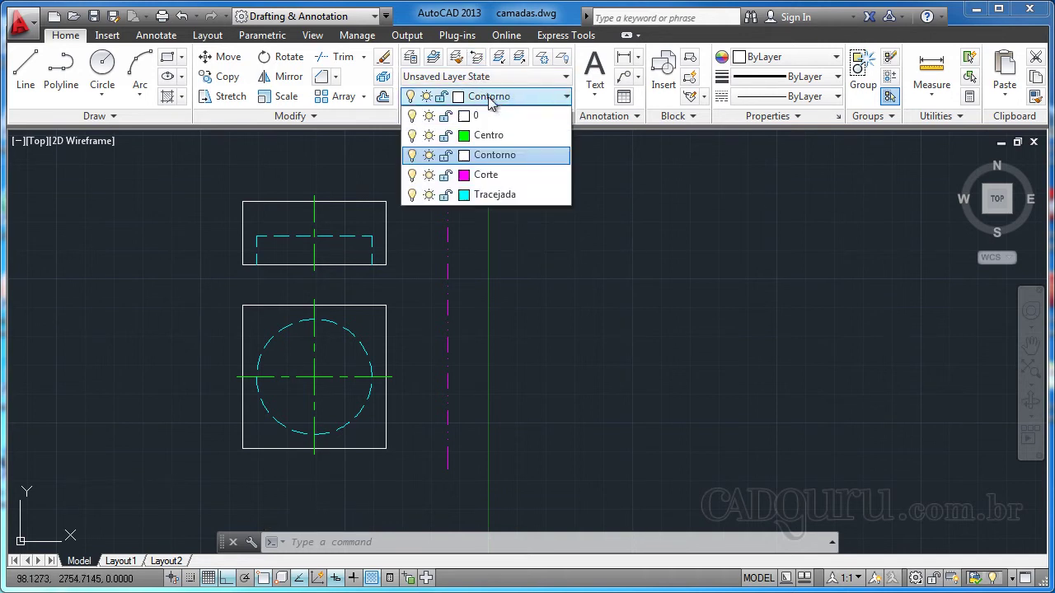
left_click(485, 175)
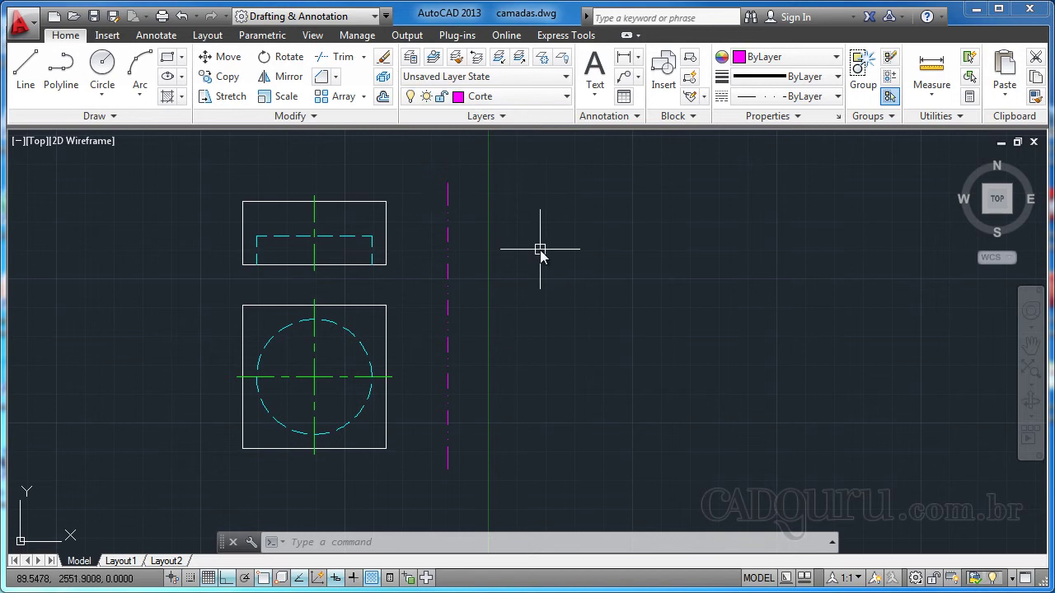
key("l")
key("Return")
left_click(517, 185)
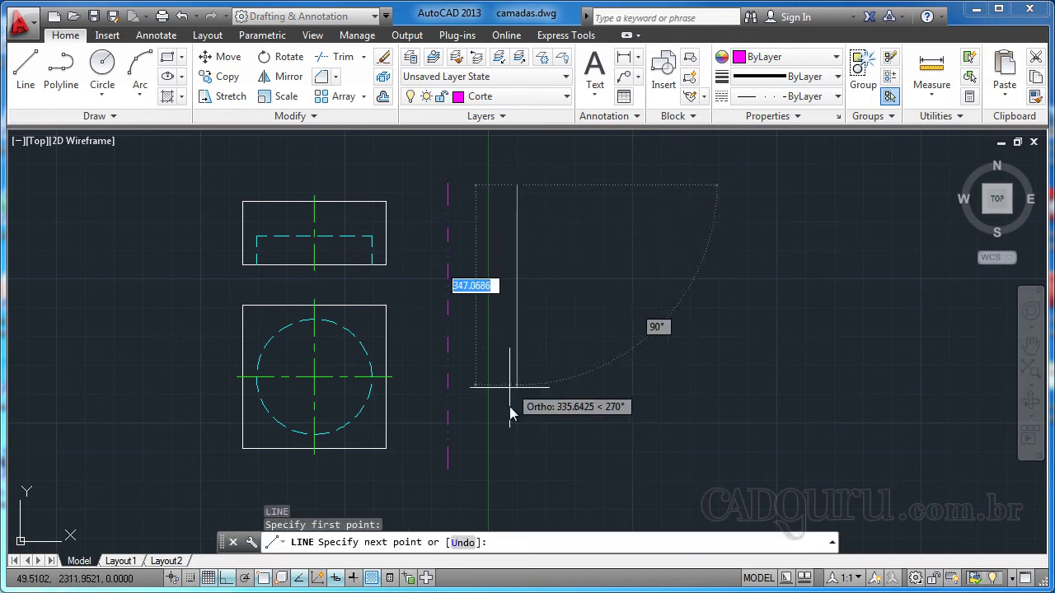
left_click(516, 464)
key("Escape")
middle_click_drag(590, 345, 616, 339)
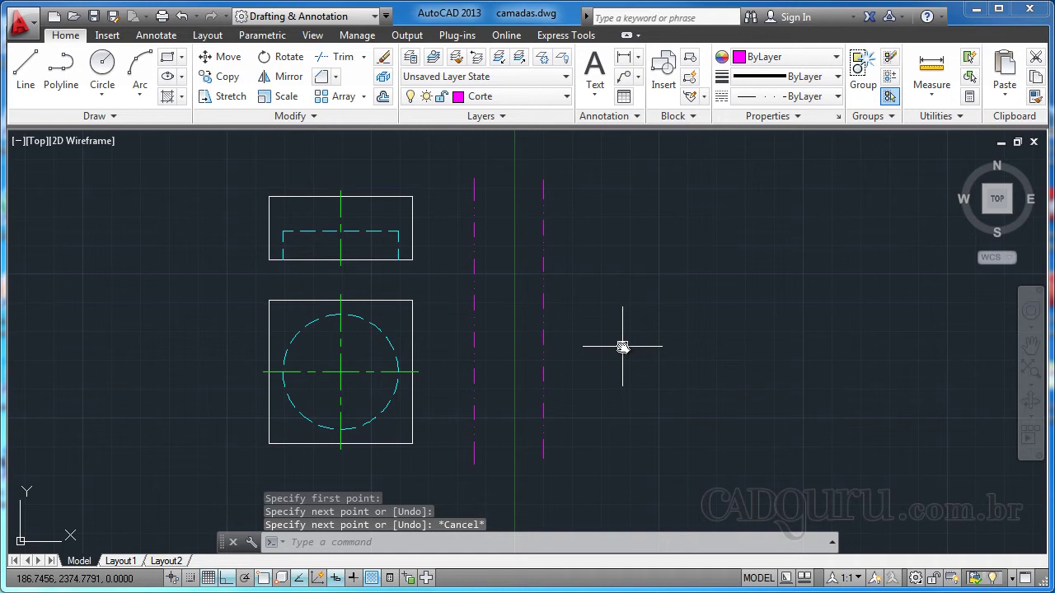
middle_click_drag(623, 346, 650, 361)
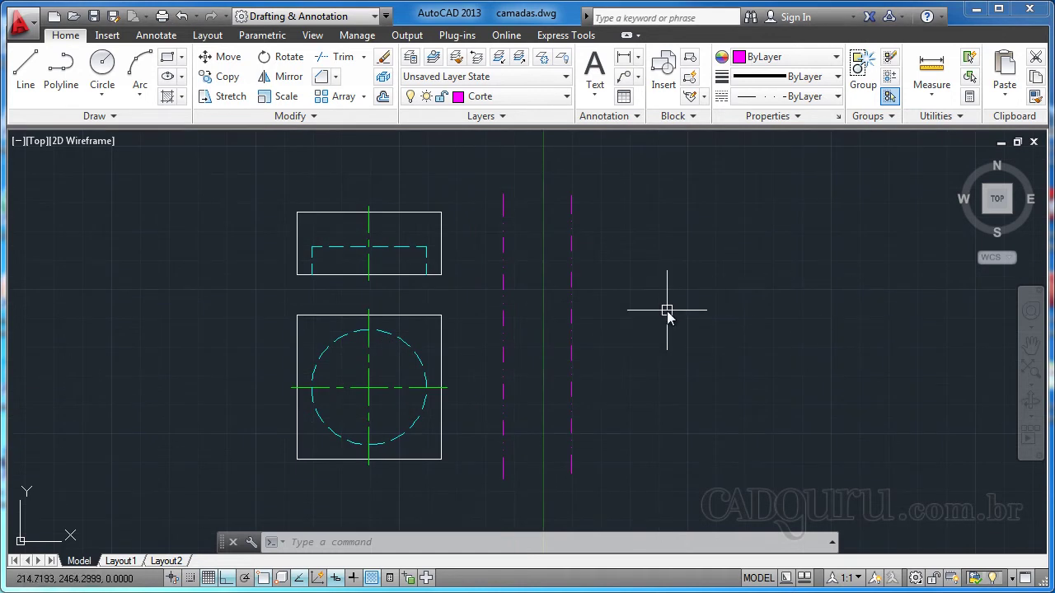
Turn off the current layer Corte, accepting that it is current, and turn off layer Contorno as well.
mouse_move(289, 317)
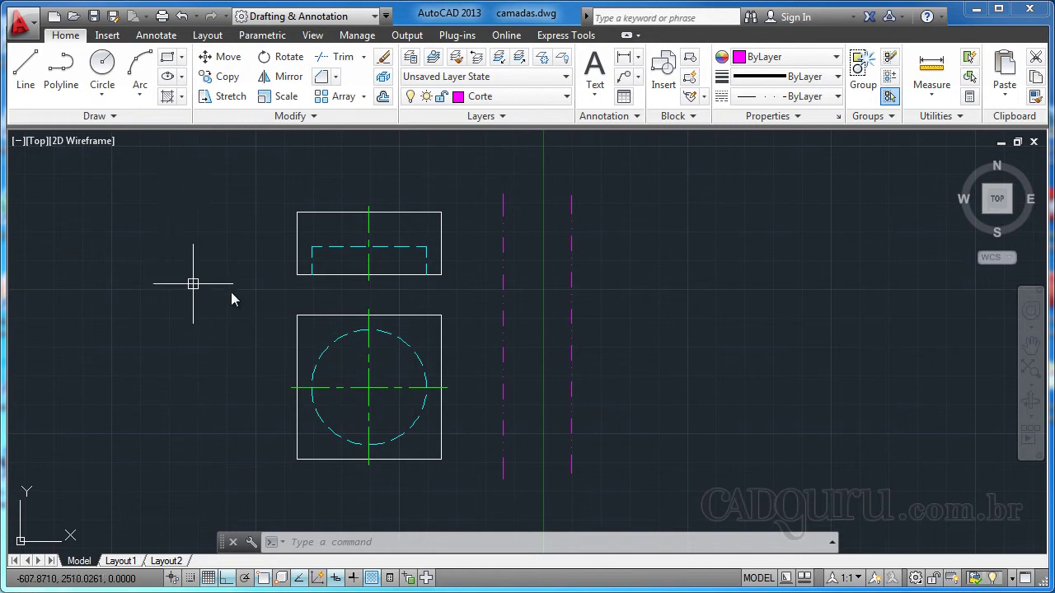
mouse_move(855, 354)
middle_mouse_down()
mouse_move(864, 329)
mouse_move(858, 353)
middle_mouse_up()
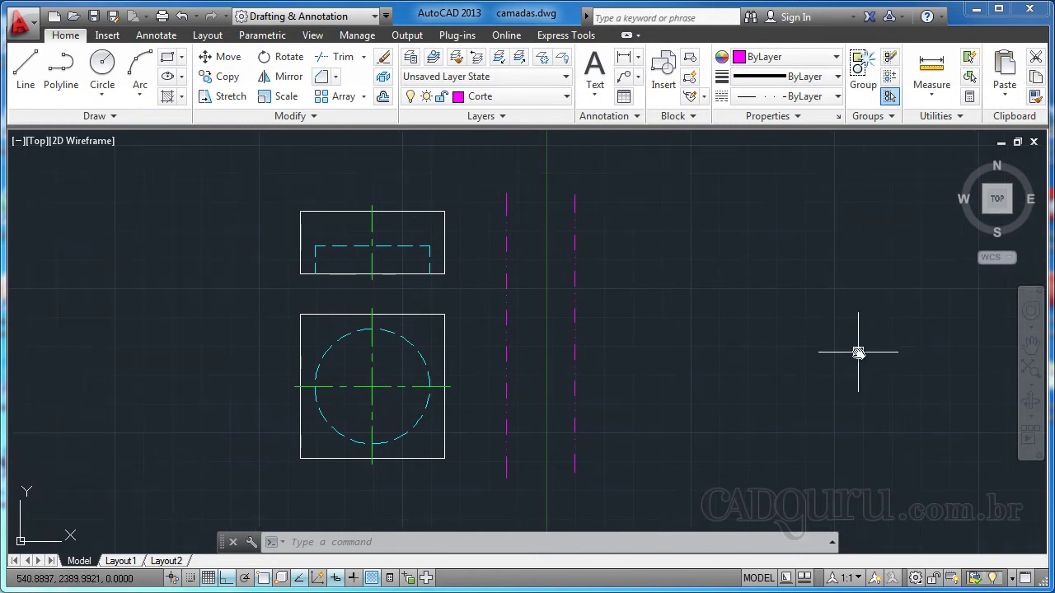
left_click(508, 100)
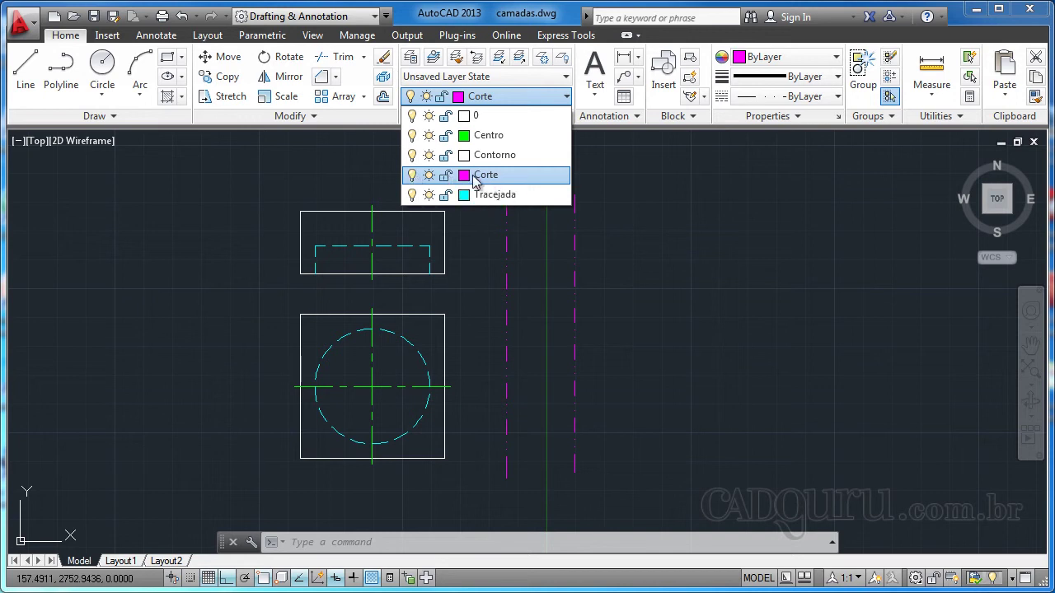
left_click(412, 175)
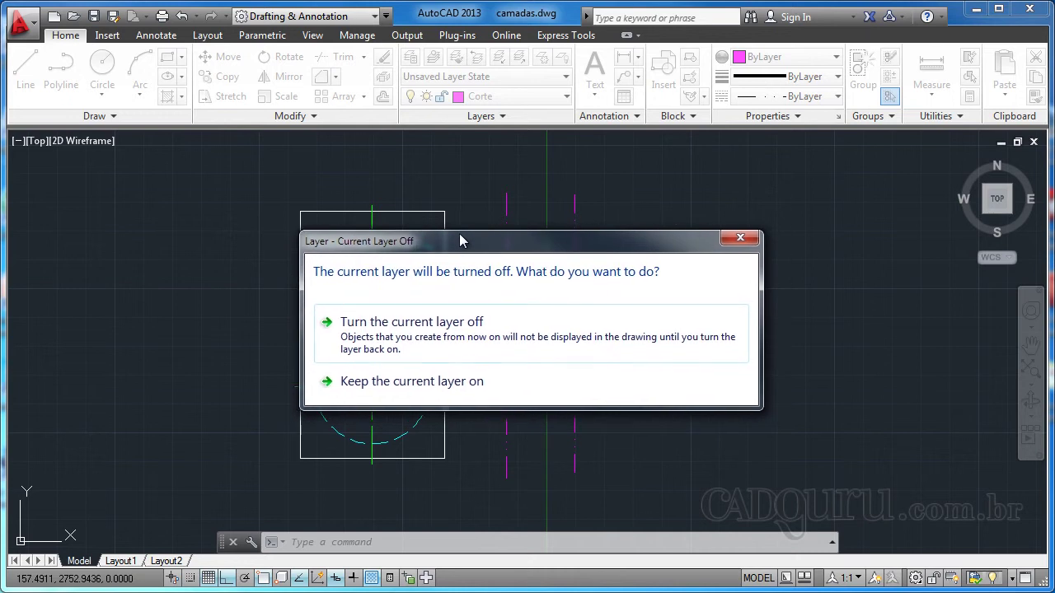
left_click(408, 338)
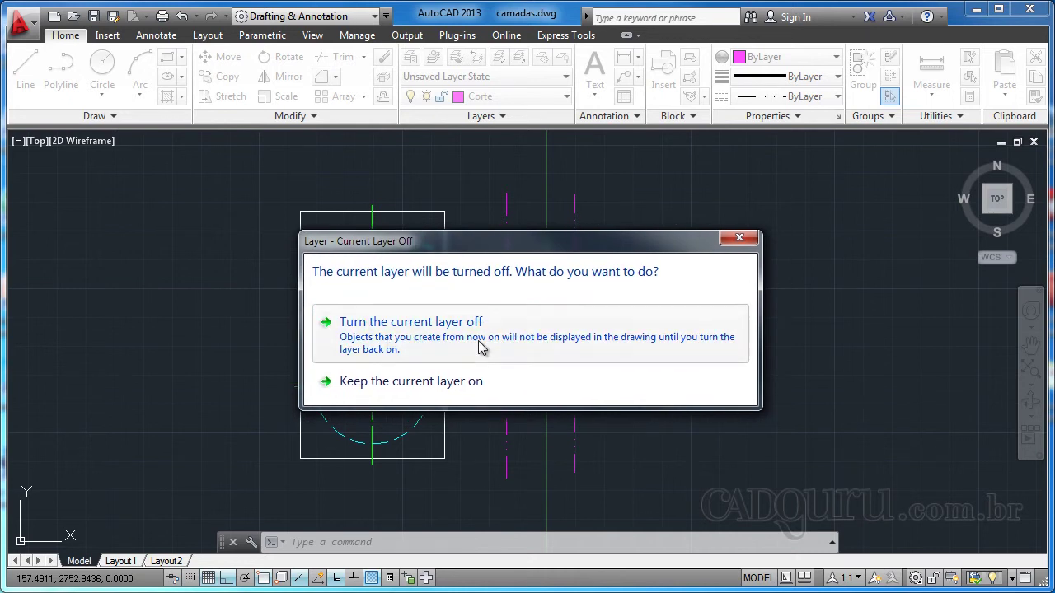
middle_click_drag(609, 284, 593, 290)
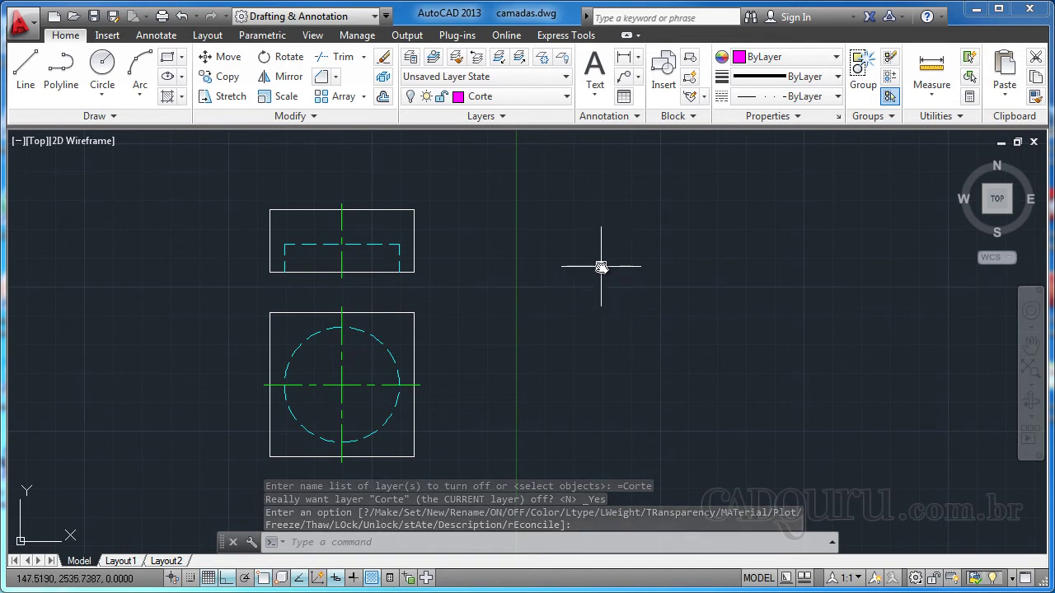
left_click(494, 98)
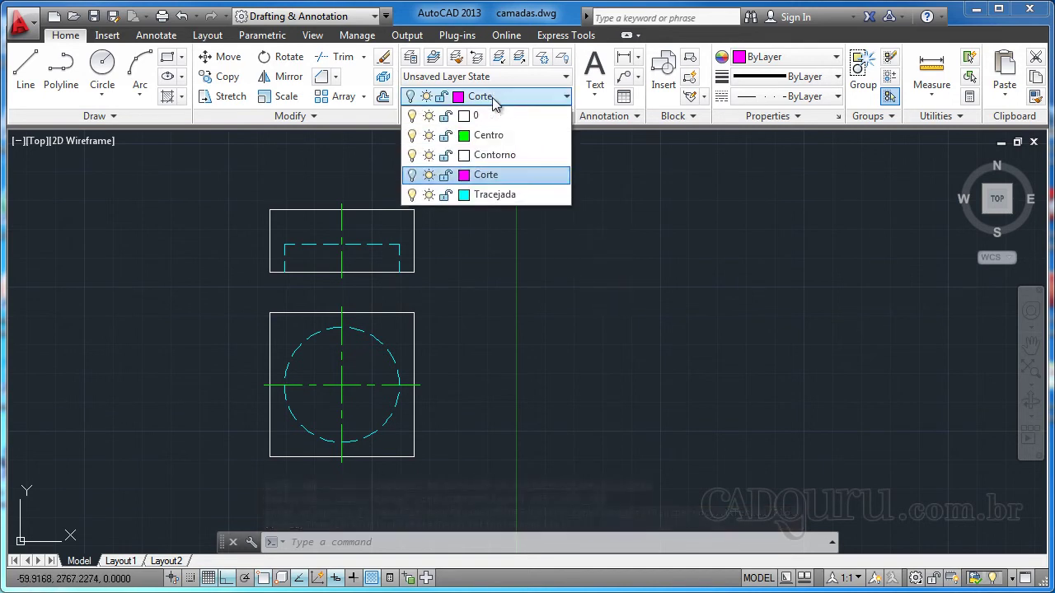
left_click(412, 157)
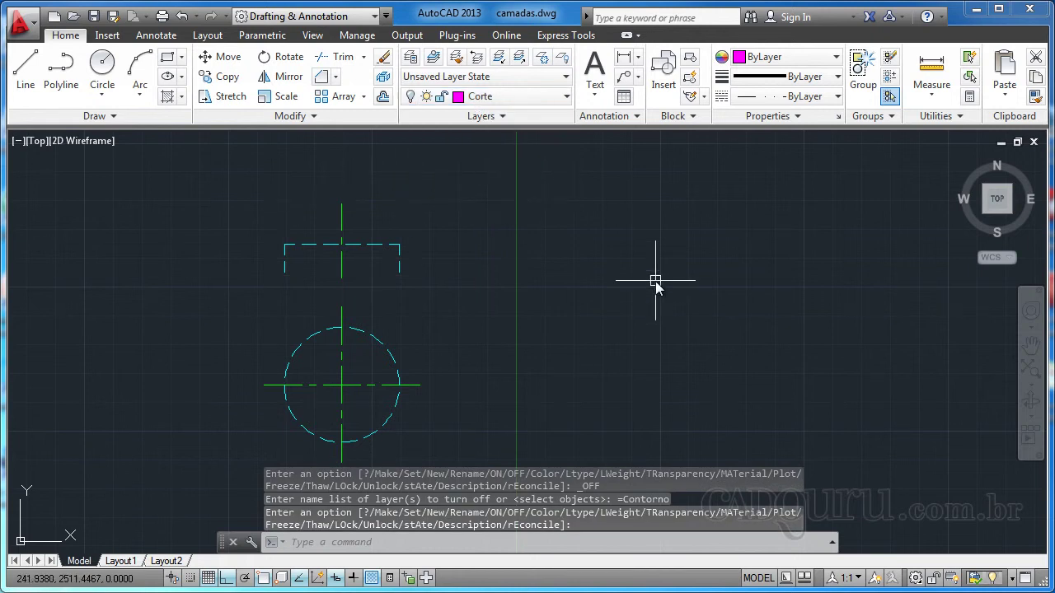
Turn layers Contorno and Corte back on.
left_click(527, 96)
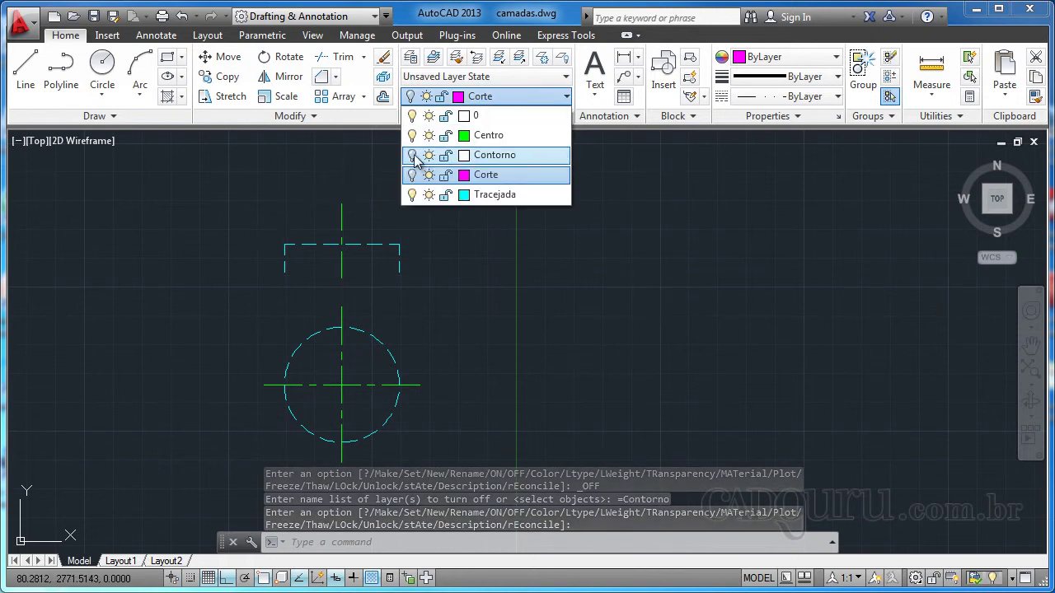
left_click(412, 157)
left_click(412, 174)
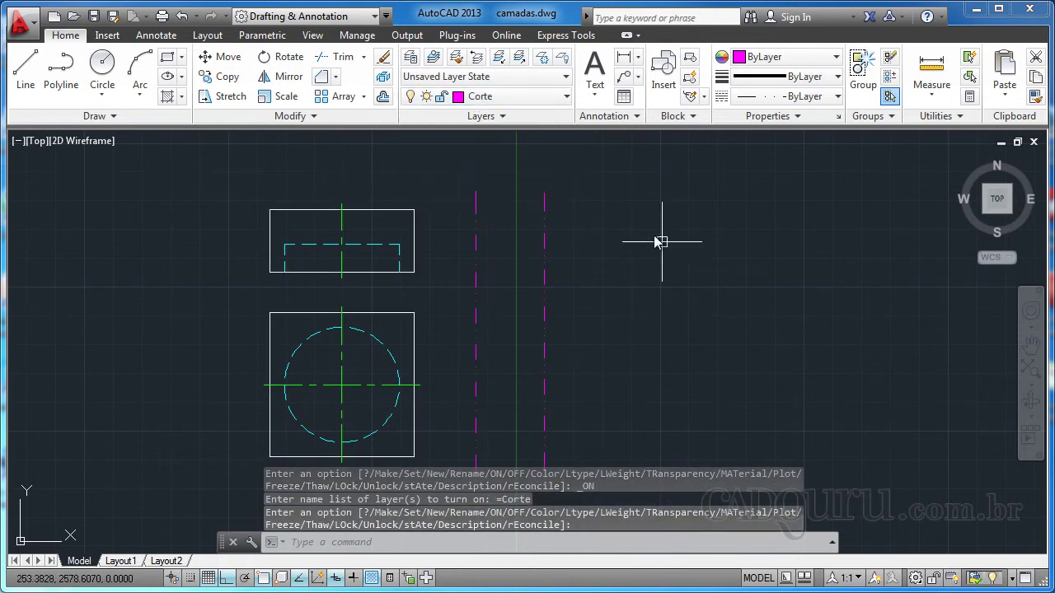
scroll(660, 242, "down", 2)
scroll(560, 231, "up", 2)
middle_click_drag(648, 279, 639, 292)
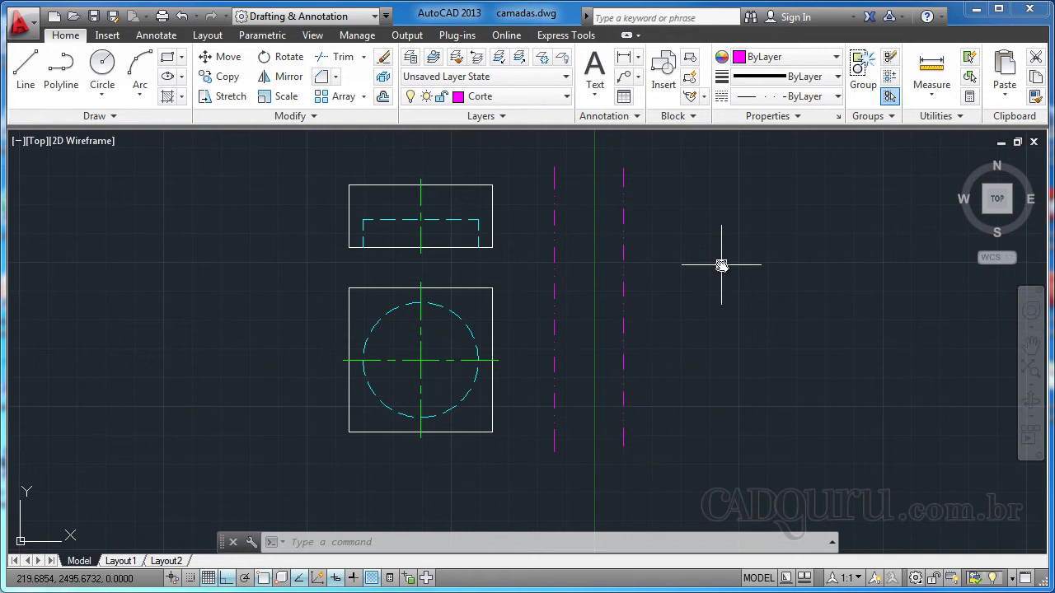
middle_click_drag(721, 265, 724, 277)
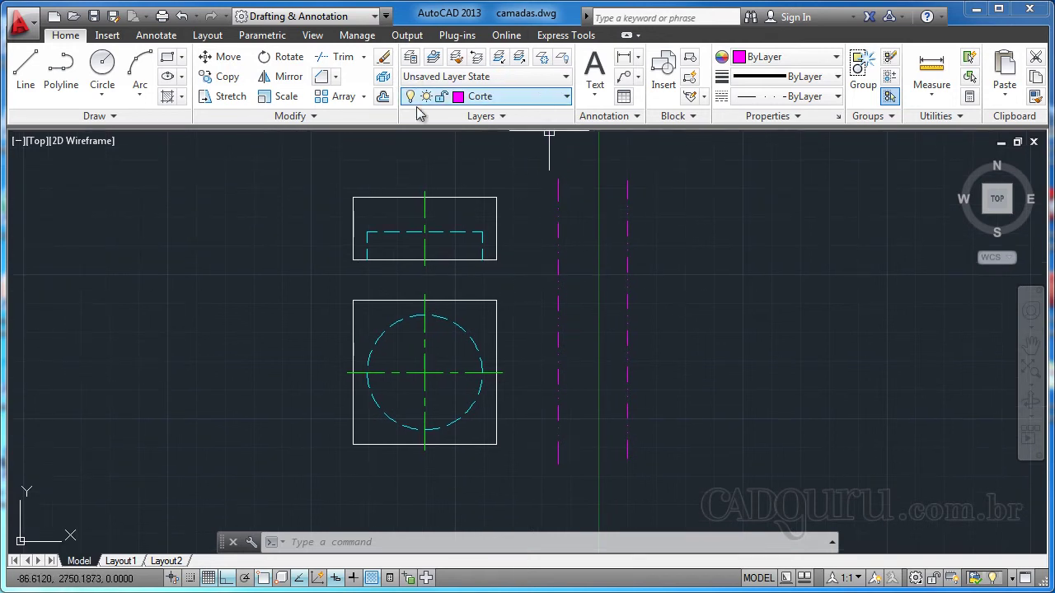
Review the properties of all layers in the layer manager and check the loaded linetypes for Corte, keeping DIVIDEX2.
left_click(410, 59)
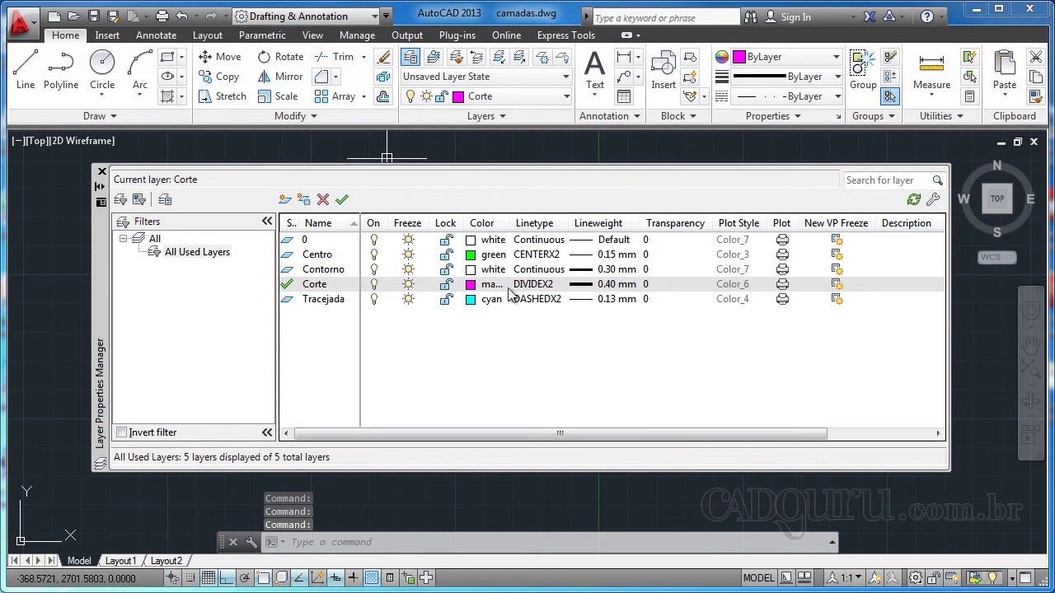
left_click(331, 270)
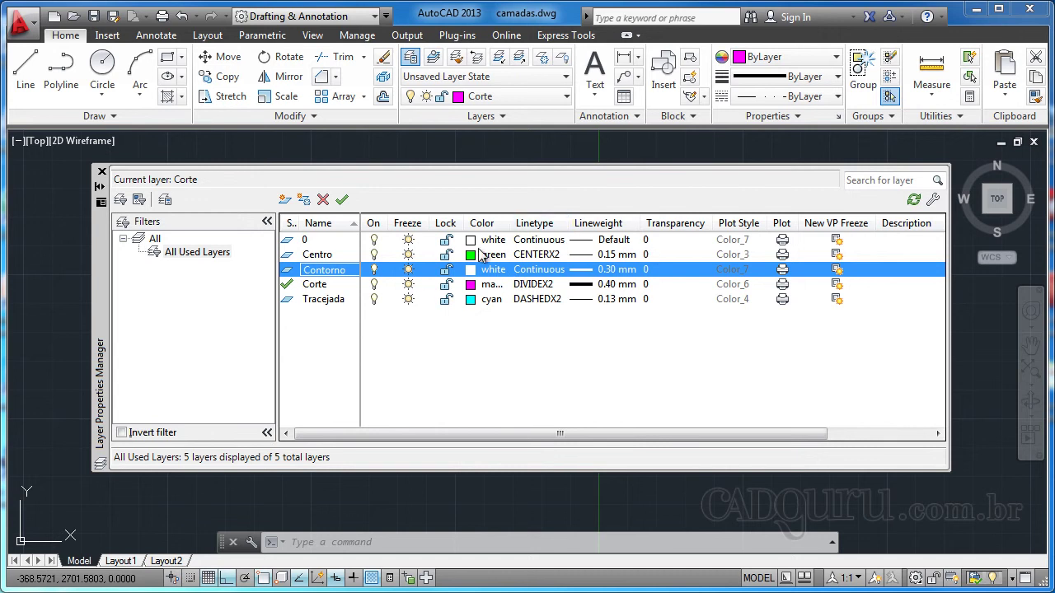
left_click(543, 285)
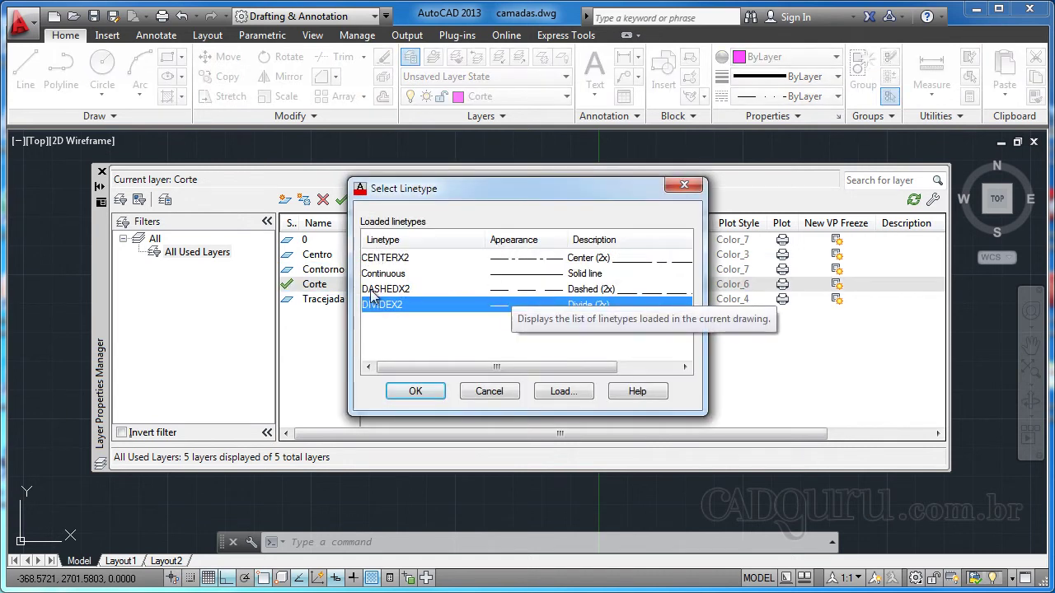
left_click(418, 396)
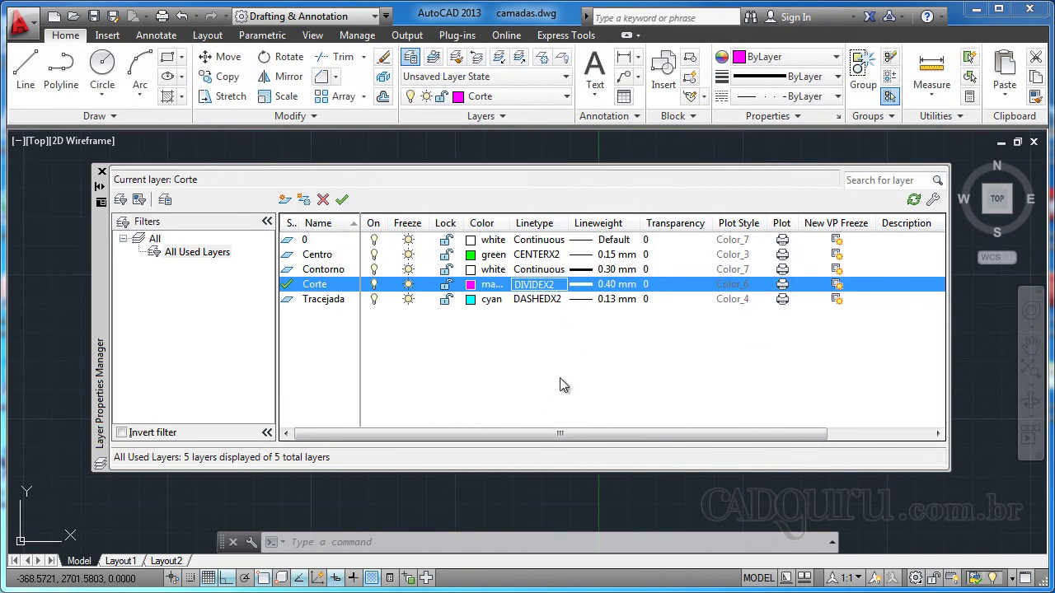
left_click(101, 175)
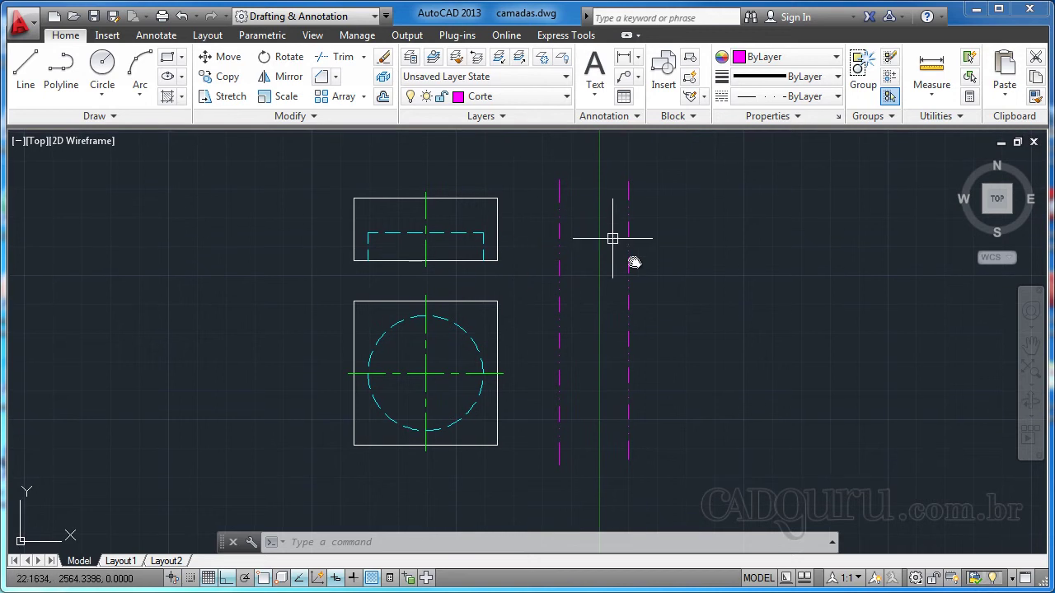
mouse_move(501, 236)
middle_mouse_down()
mouse_move(529, 243)
mouse_move(509, 264)
middle_mouse_up()
scroll(508, 265, "up", 4)
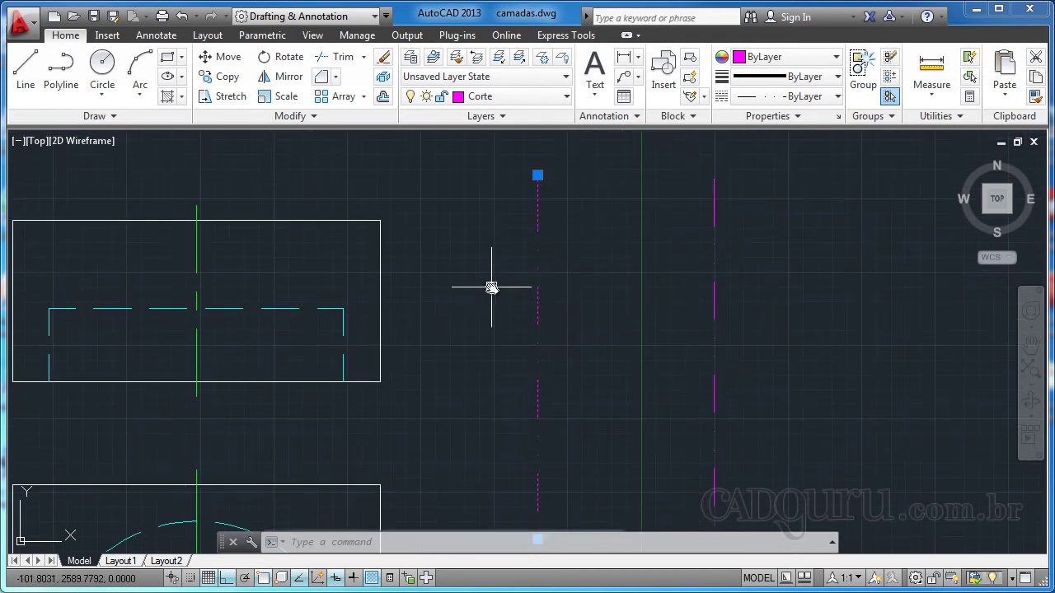
left_click(489, 285)
key("Escape")
scroll(489, 285, "down", 4)
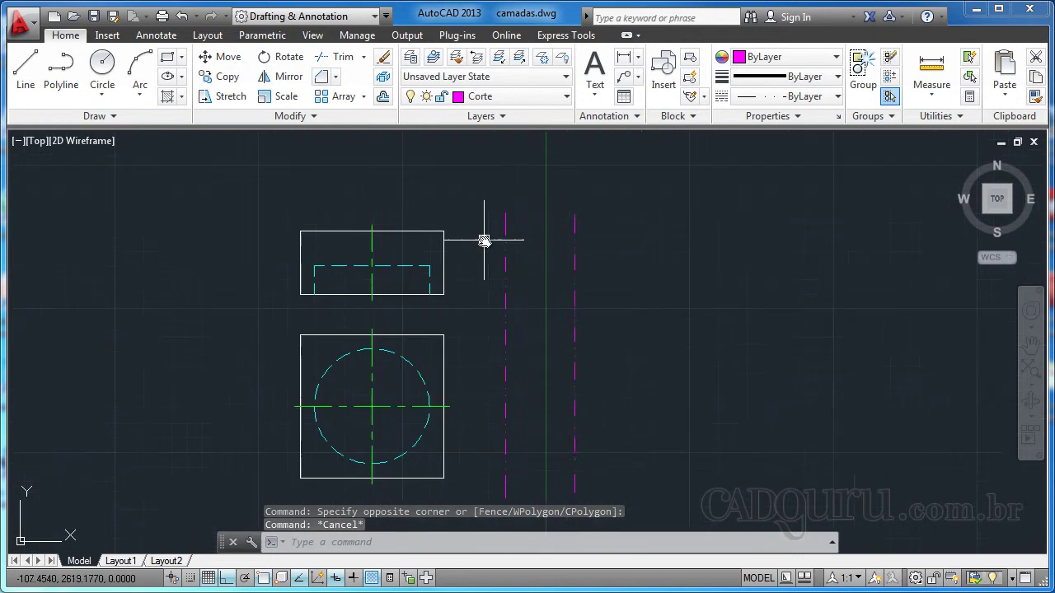
middle_click_drag(483, 228, 511, 219)
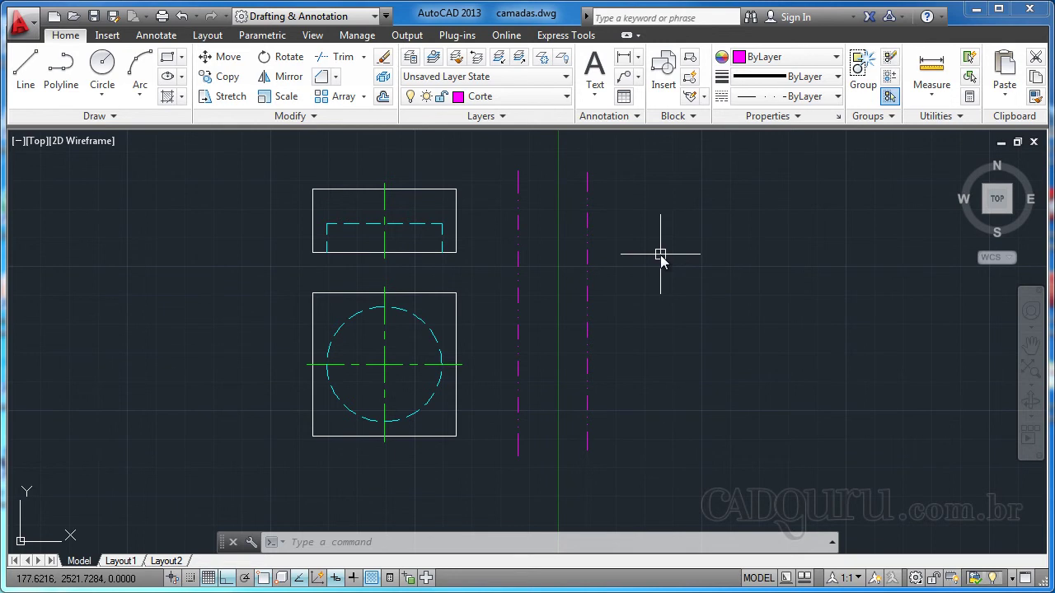
mouse_move(637, 304)
middle_mouse_down()
mouse_move(798, 348)
mouse_move(828, 334)
middle_mouse_up()
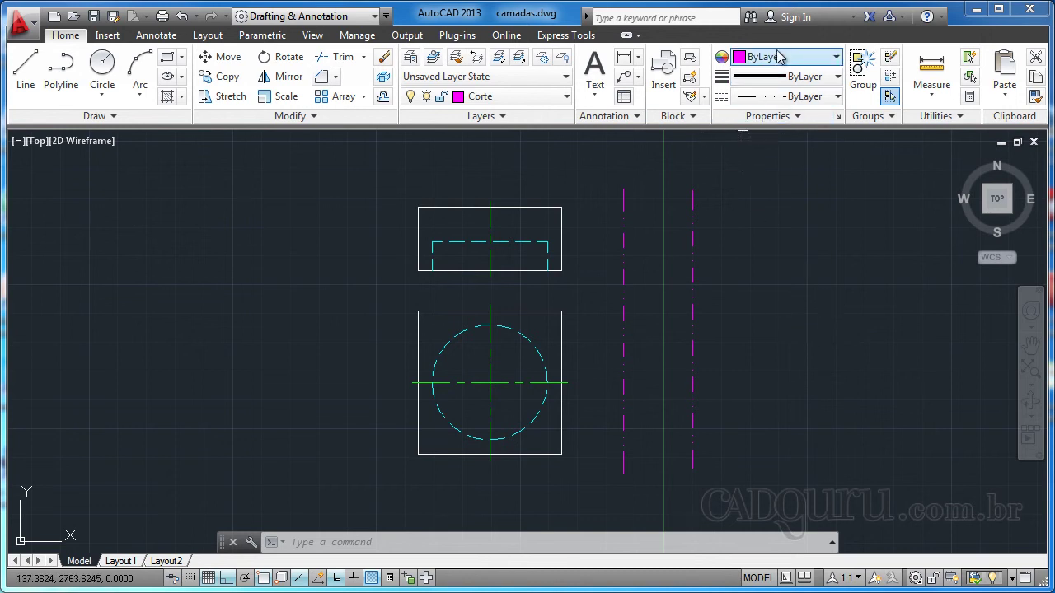
Draw a nearly square rectangle on layer Corte in the empty area to the right of the two vertical lines.
mouse_move(783, 277)
middle_mouse_down()
mouse_move(773, 306)
mouse_move(749, 302)
middle_mouse_up()
type("re")
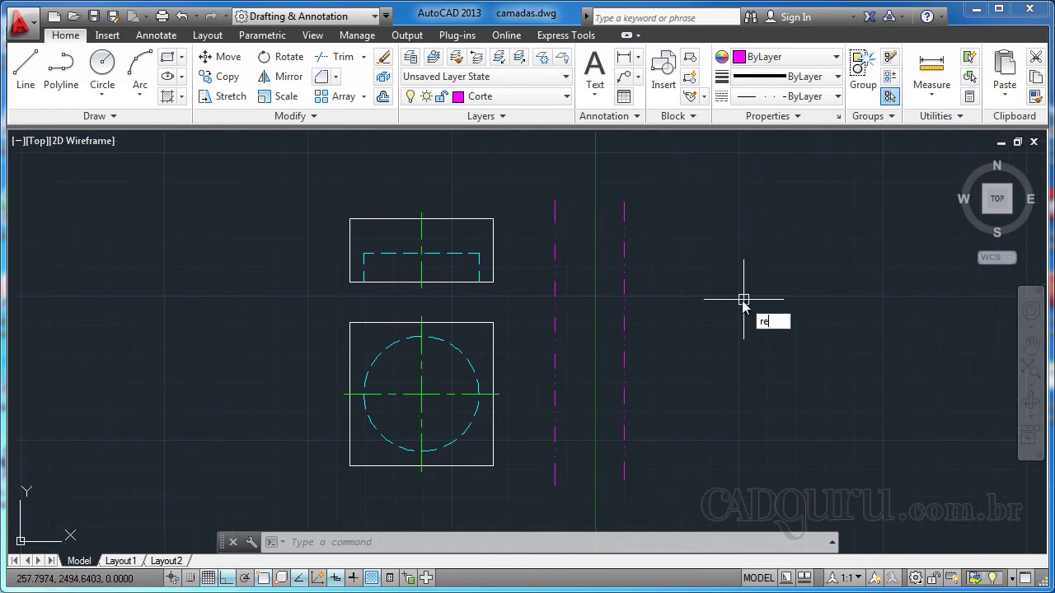
type("c")
key("Return")
left_click(695, 253)
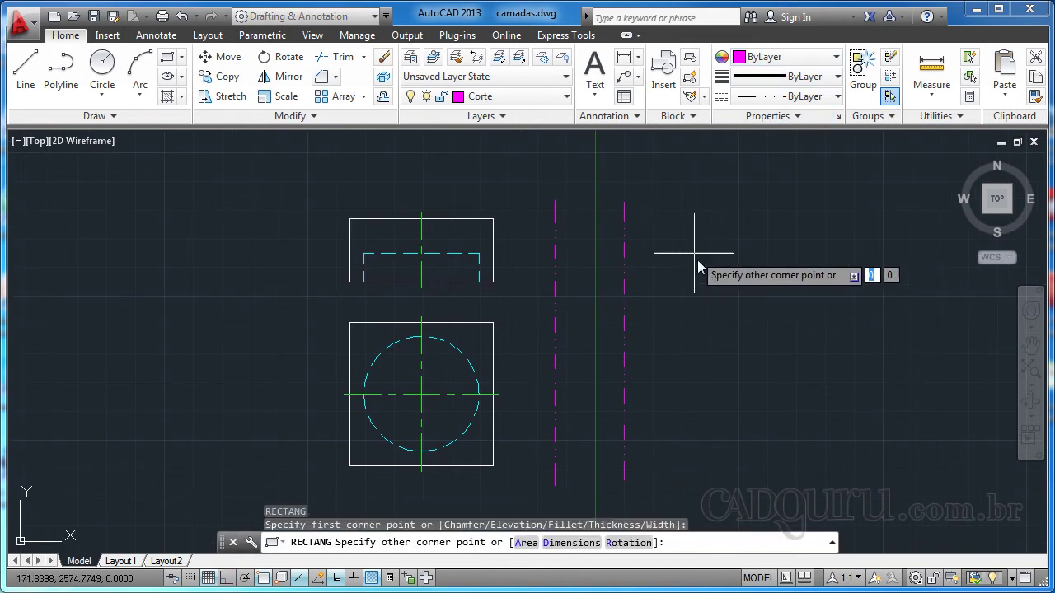
left_click(814, 377)
scroll(788, 301, "up", 2)
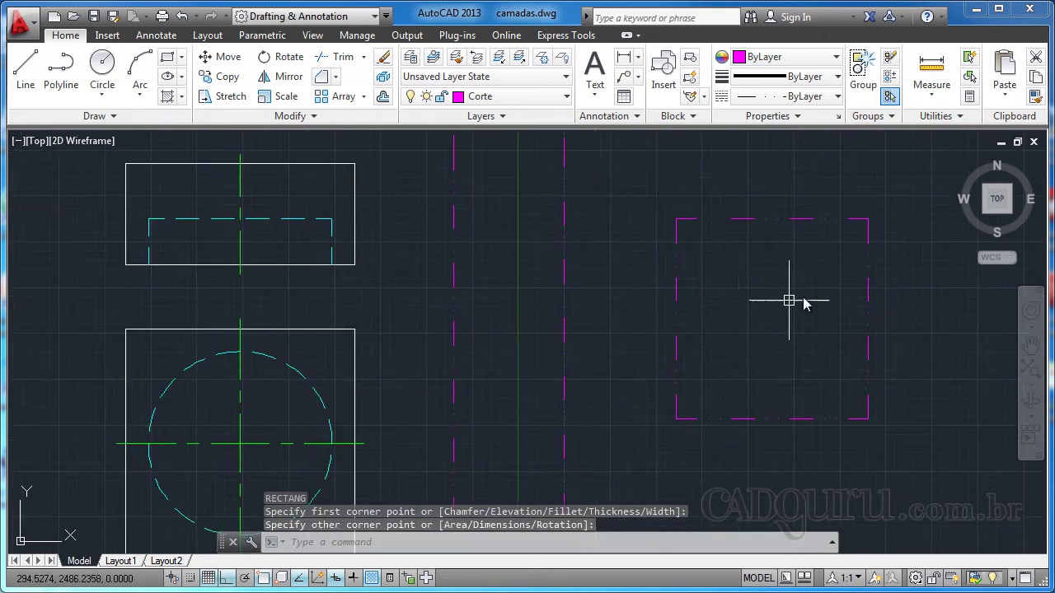
mouse_move(788, 301)
middle_mouse_down()
mouse_move(690, 319)
mouse_move(696, 286)
mouse_move(647, 278)
middle_mouse_up()
left_click(697, 238)
key("Escape")
middle_click_drag(580, 273, 647, 274)
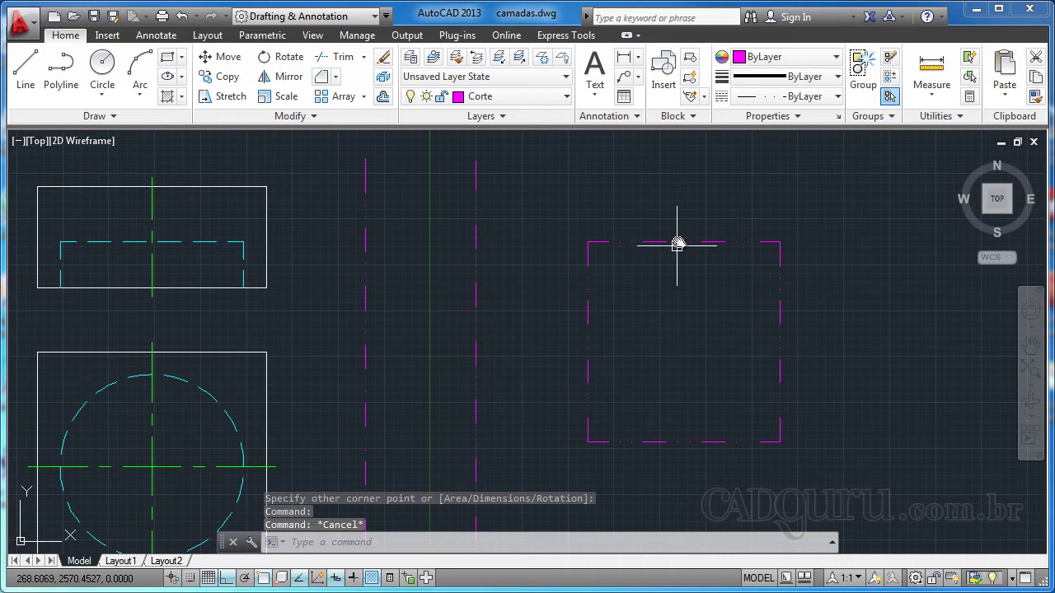
Override the new rectangle's object color with Yellow instead of ByLayer.
middle_click_drag(642, 356, 649, 350)
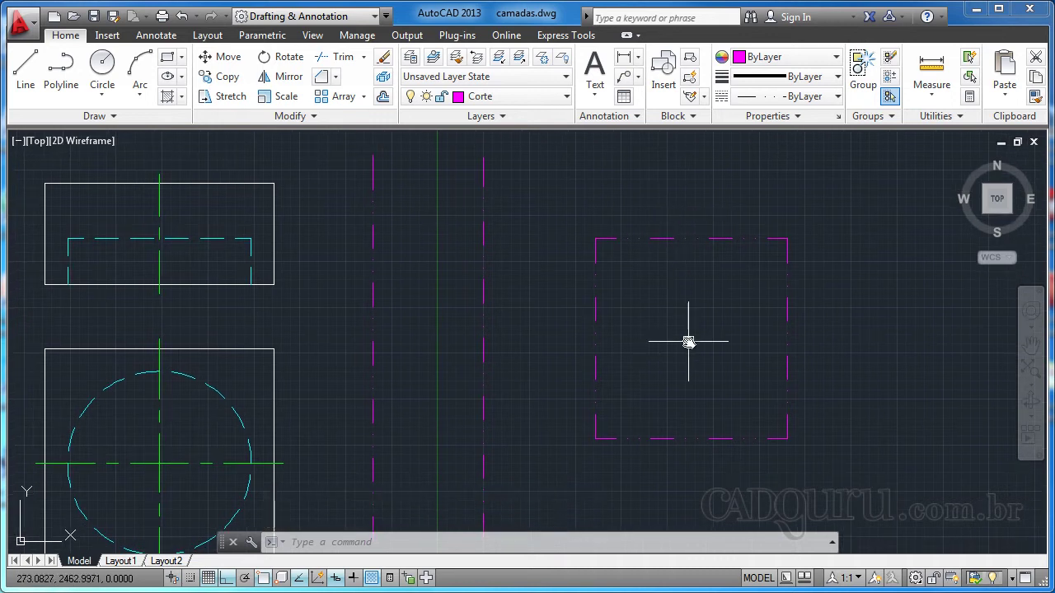
left_click(664, 238)
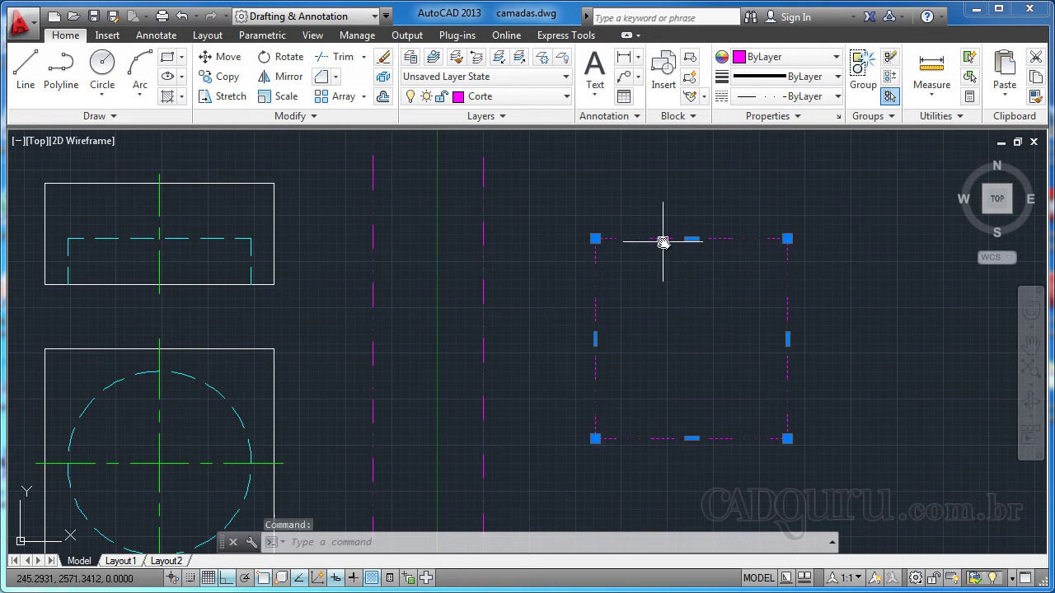
left_click(787, 58)
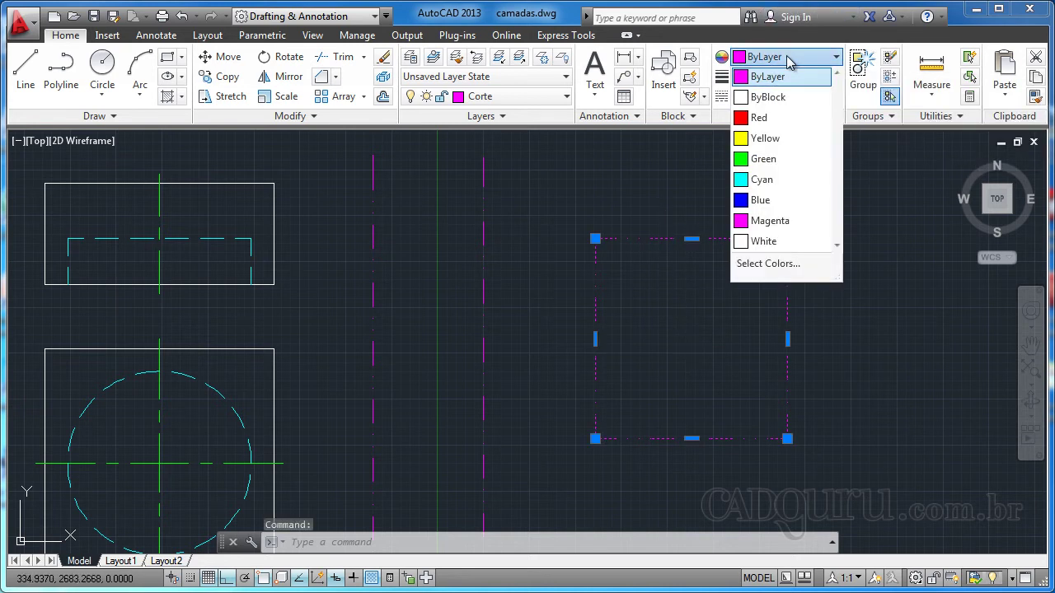
left_click(759, 119)
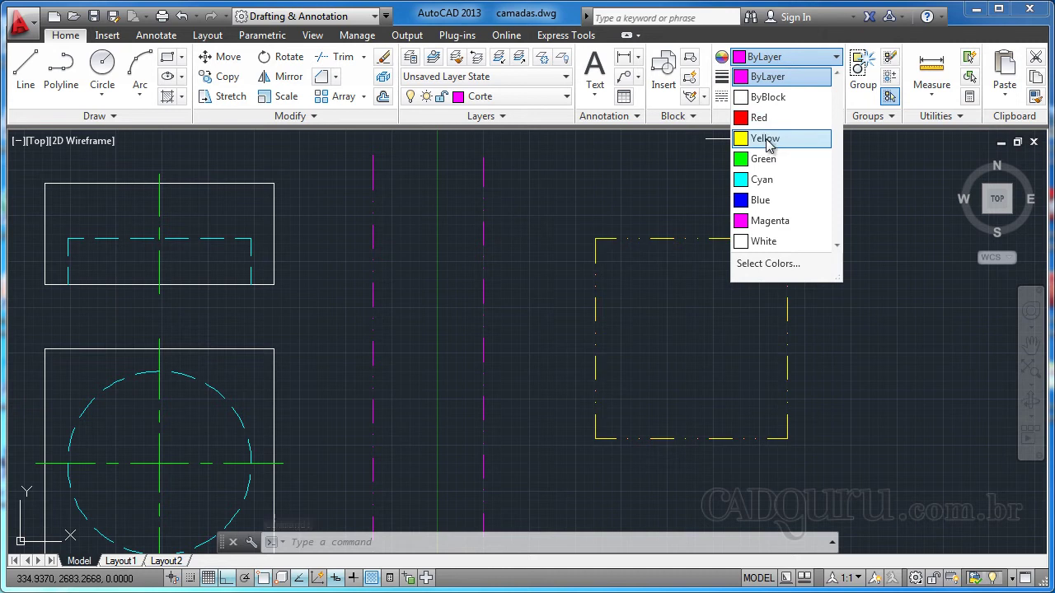
left_click(765, 139)
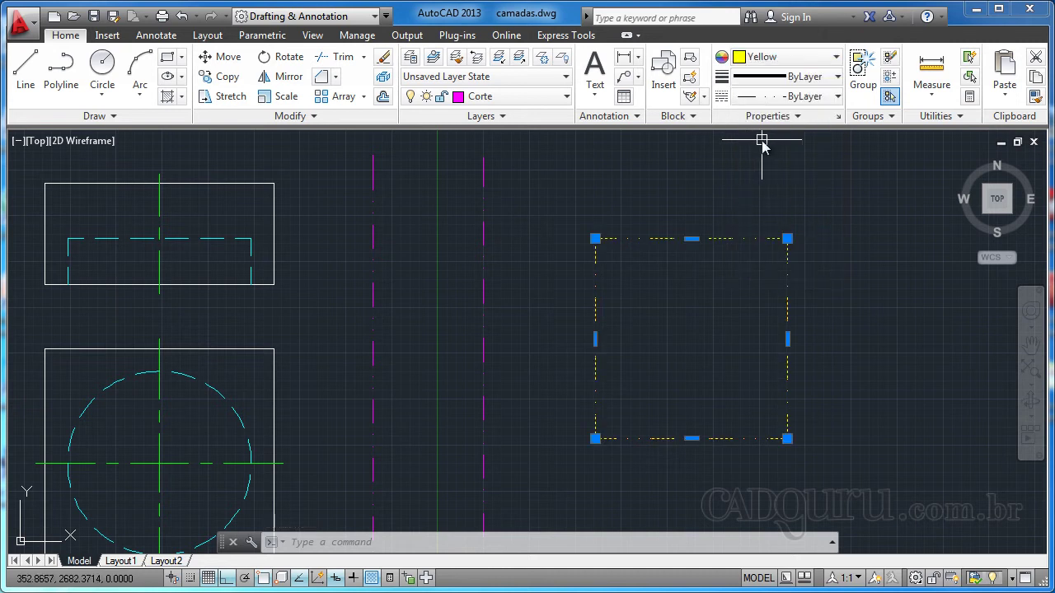
Set the rectangle's lineweight to 0.25 mm and its linetype to Continuous, and deselect it.
left_click(804, 79)
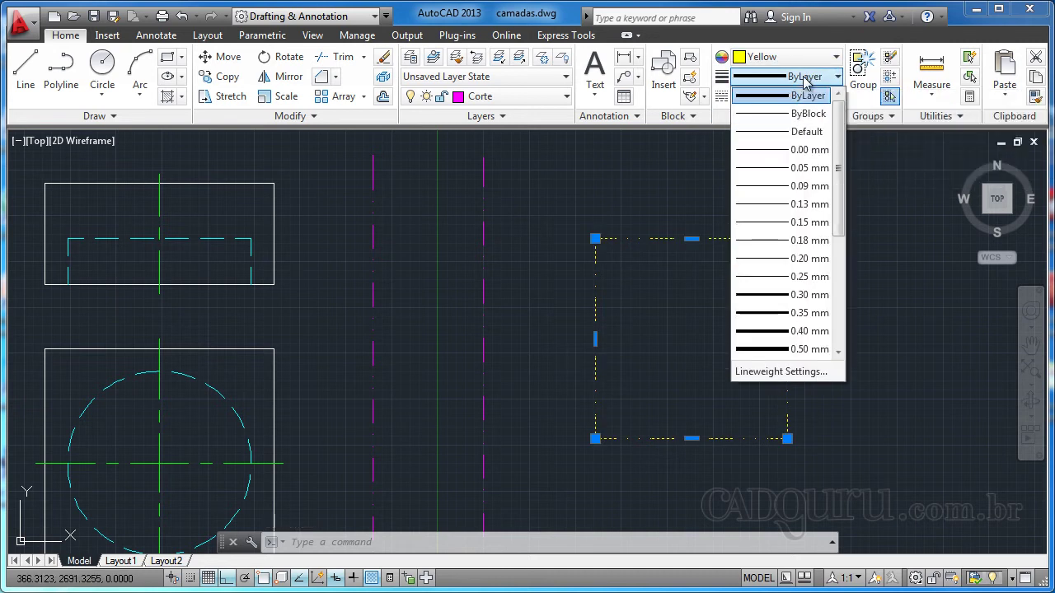
left_click(790, 277)
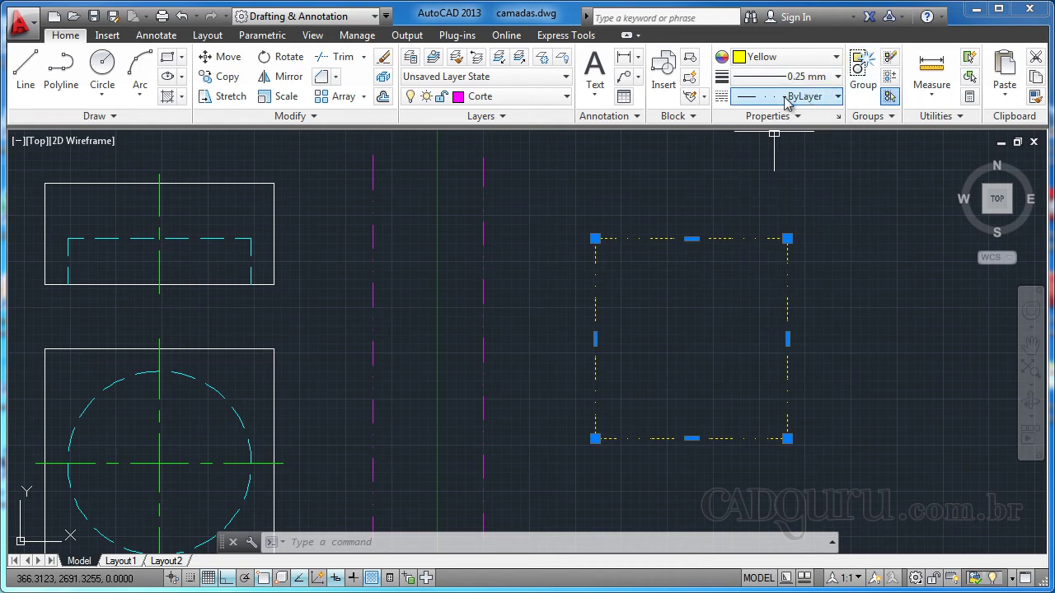
left_click(787, 98)
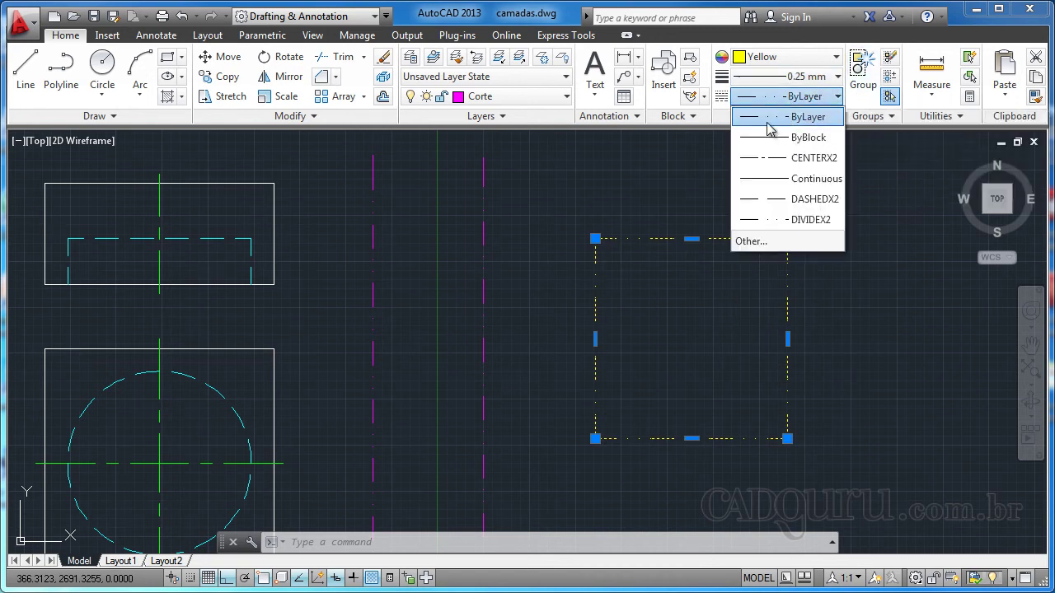
left_click(777, 179)
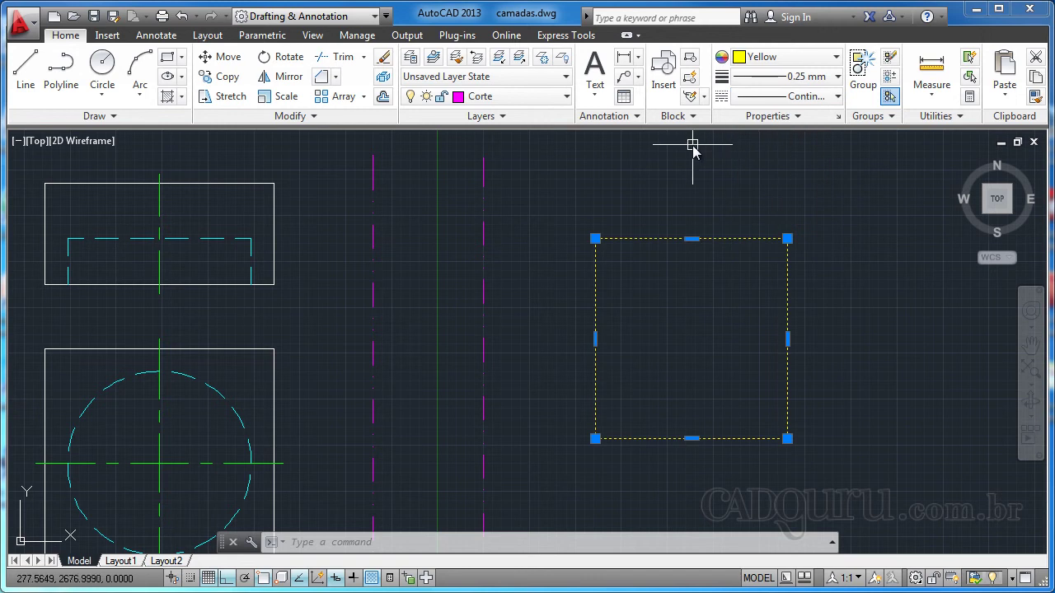
key("Escape")
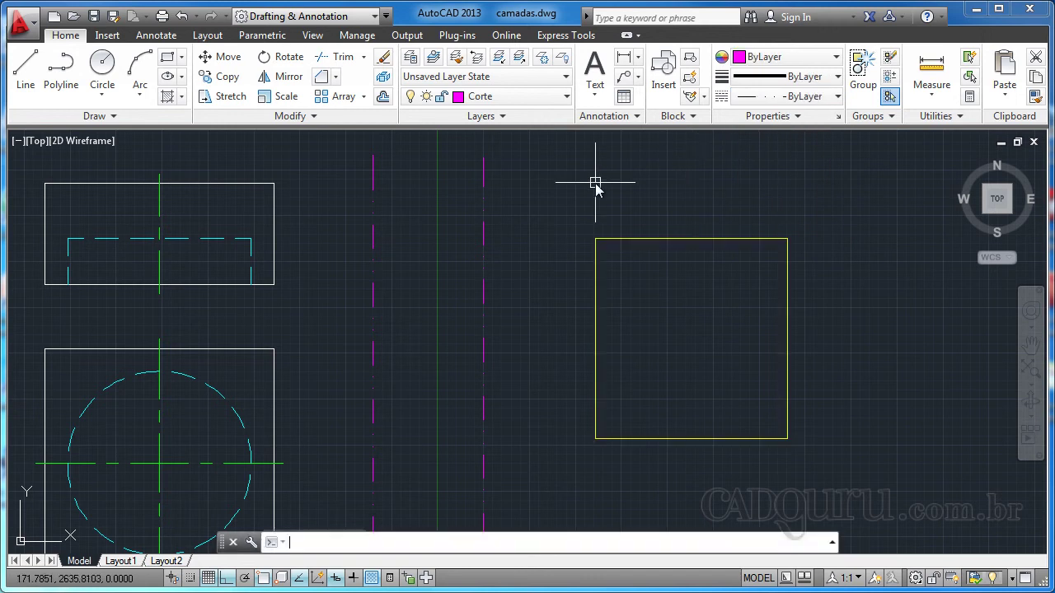
Select the yellow rectangle to check its color, lineweight and linetype overrides, and deselect it.
middle_click_drag(581, 296, 621, 294)
left_click(619, 192)
left_click(906, 470)
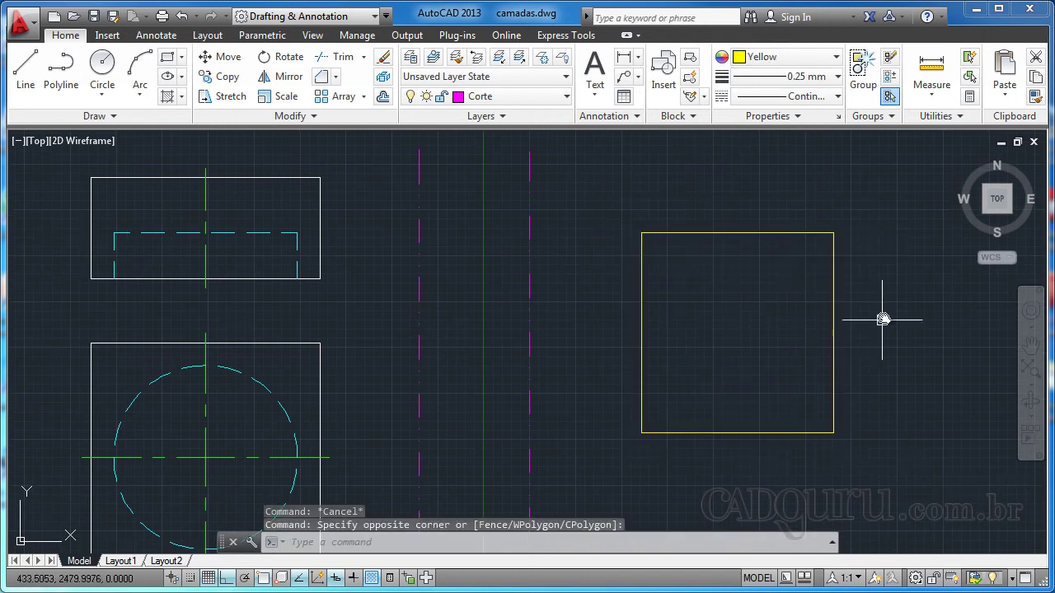
key("Escape")
scroll(709, 354, "down", 4)
scroll(709, 354, "up", 4)
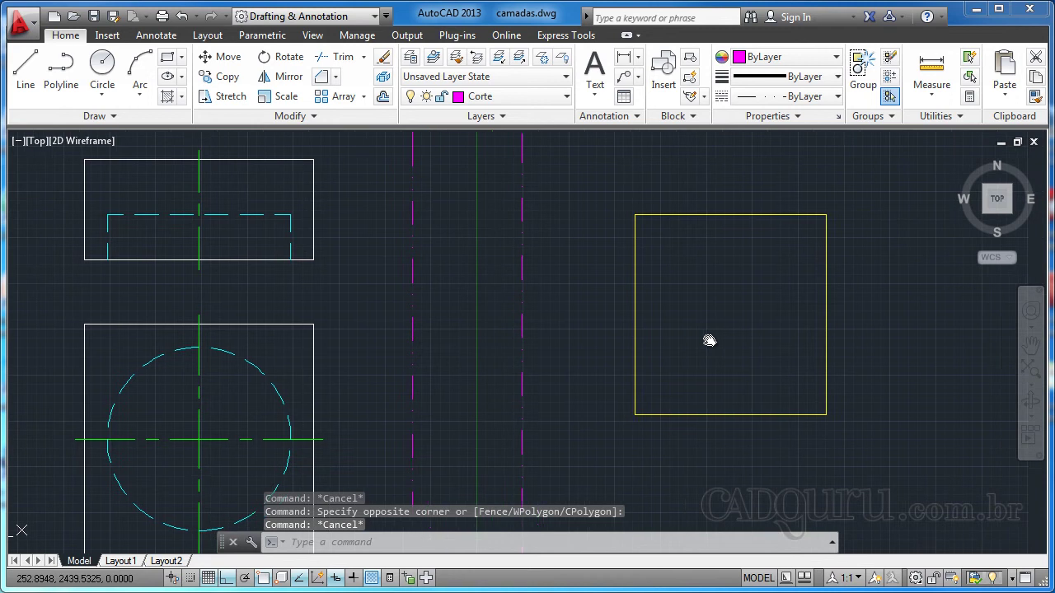
scroll(700, 329, "down", 2)
scroll(697, 307, "up", 2)
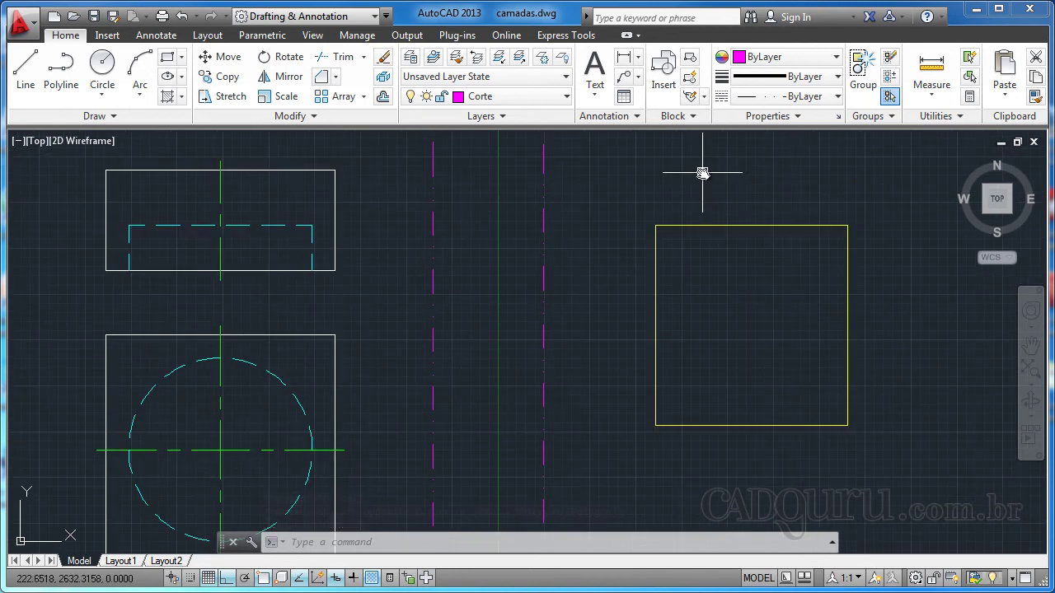
scroll(702, 173, "down", 3)
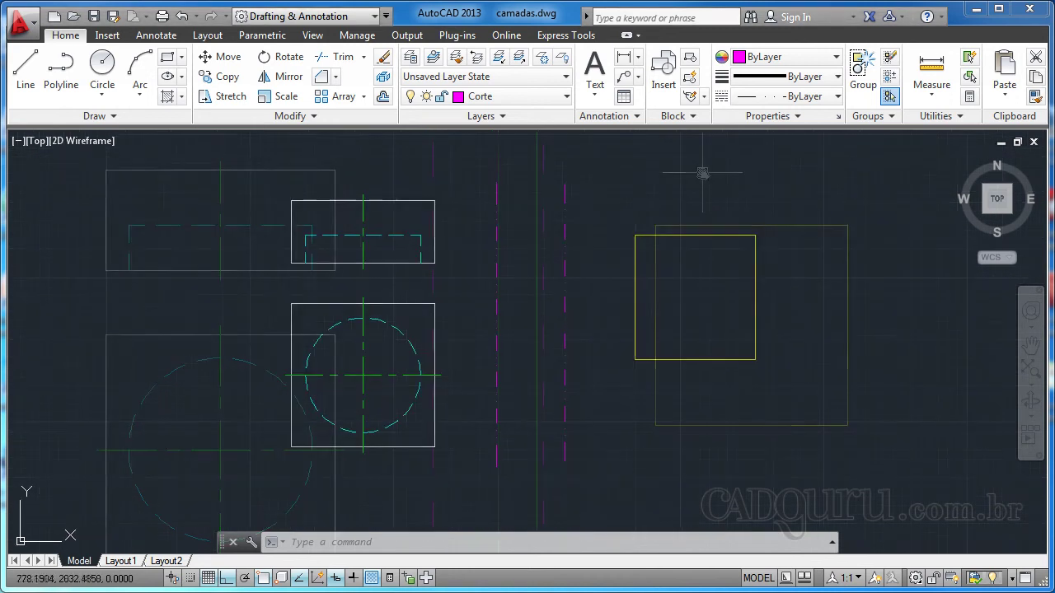
left_click(839, 433)
left_click(837, 426)
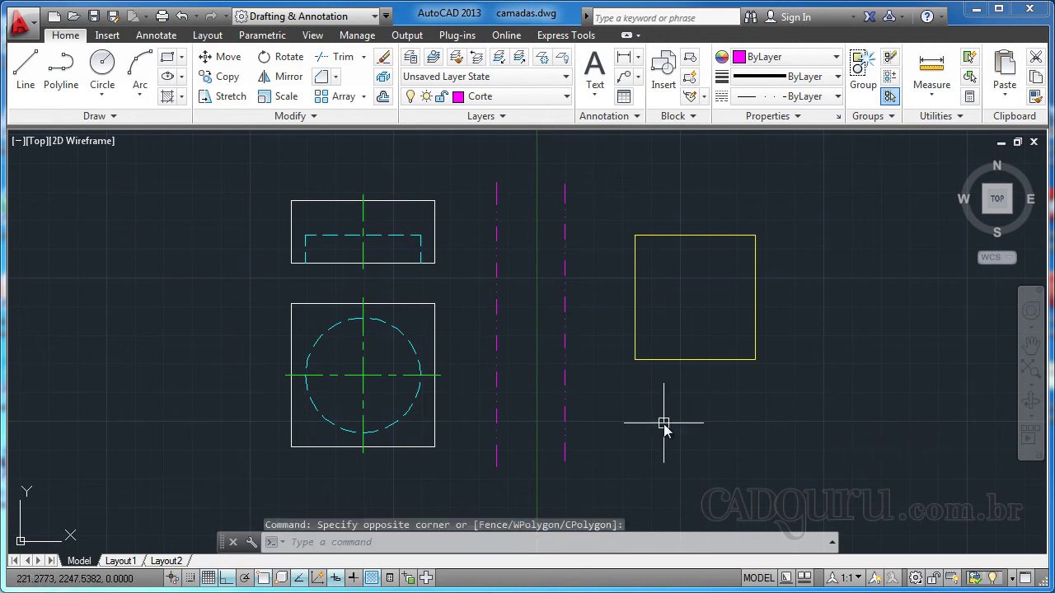
middle_click_drag(664, 424, 710, 419)
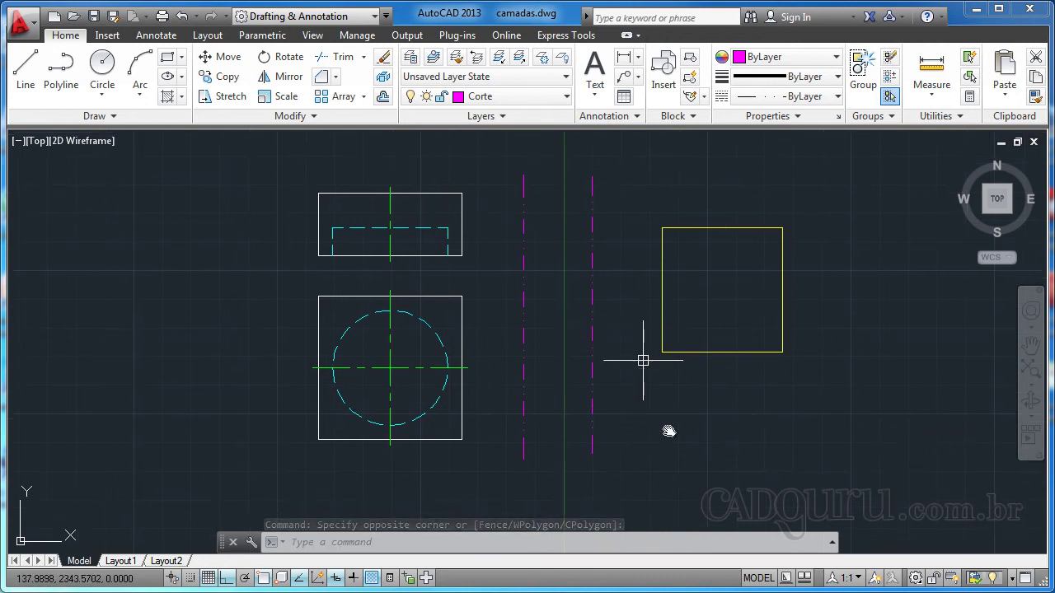
middle_click_drag(838, 448, 809, 448)
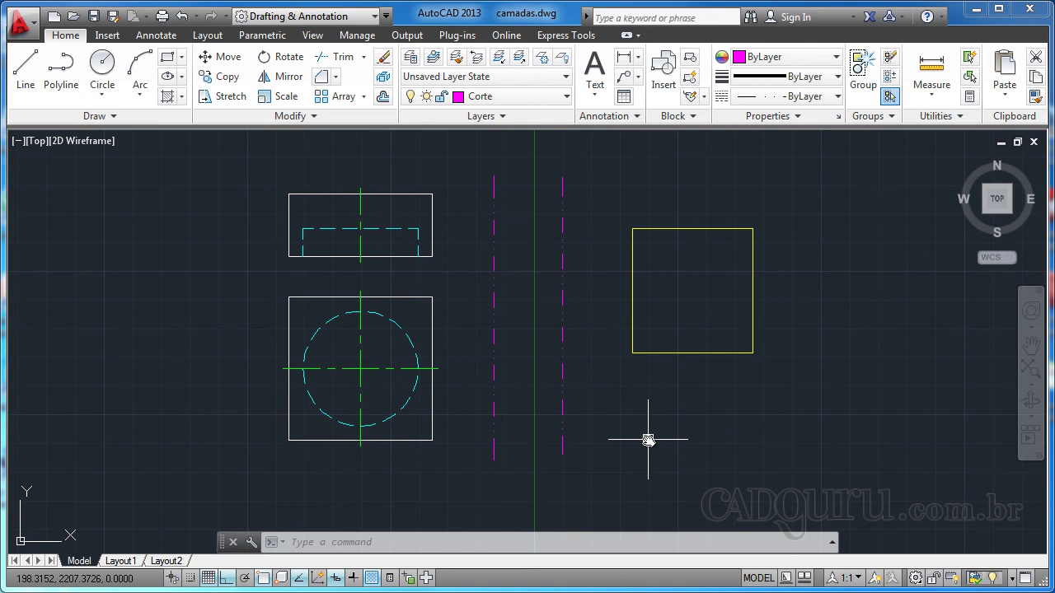
mouse_move(497, 309)
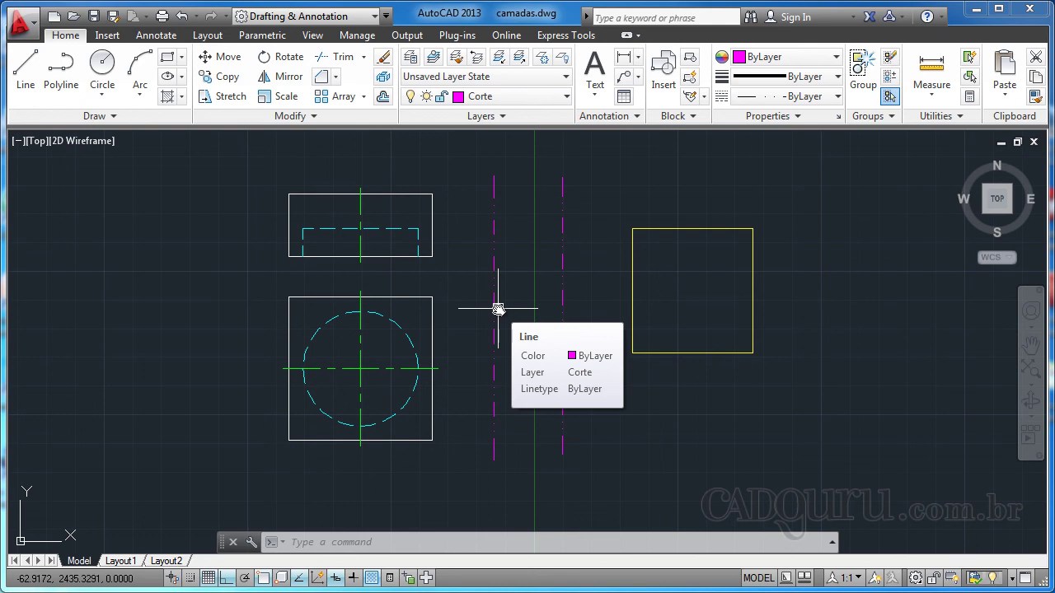
middle_click_drag(851, 376, 855, 373)
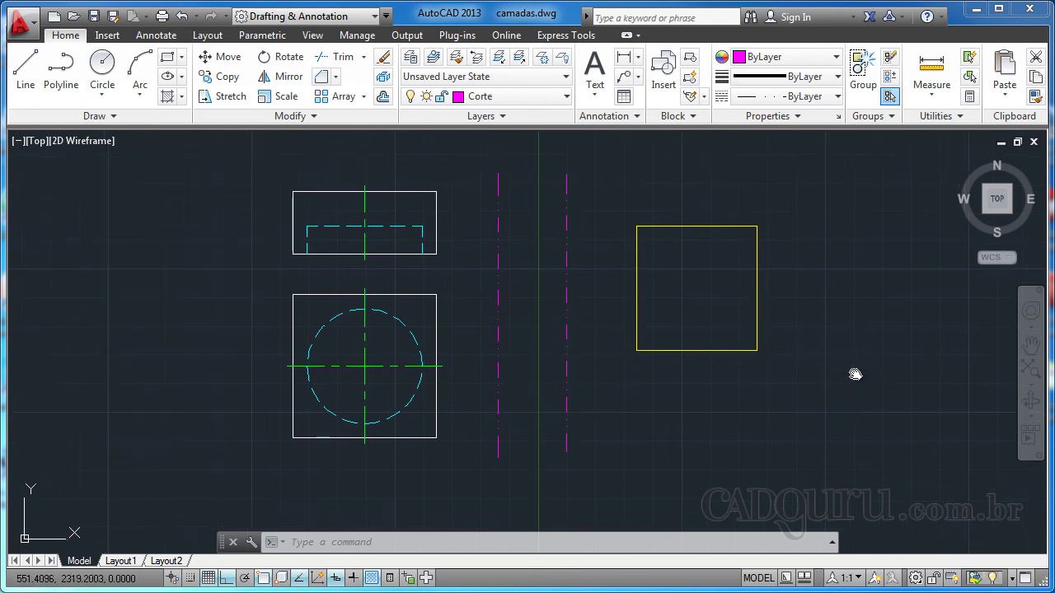